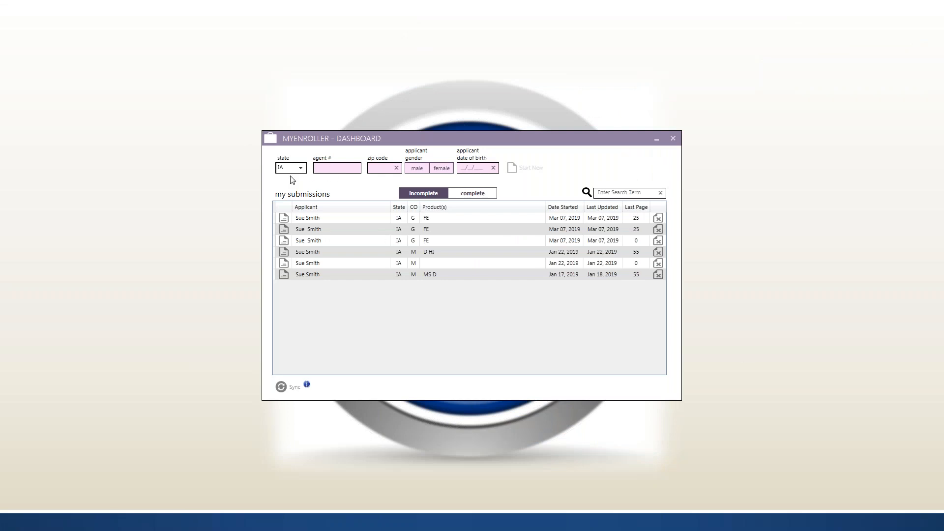
Step: Select the first listed Medico Insurance Company agent number and enter the applicant's zip code
{"action": "left_click", "coordinate": [317, 168]}
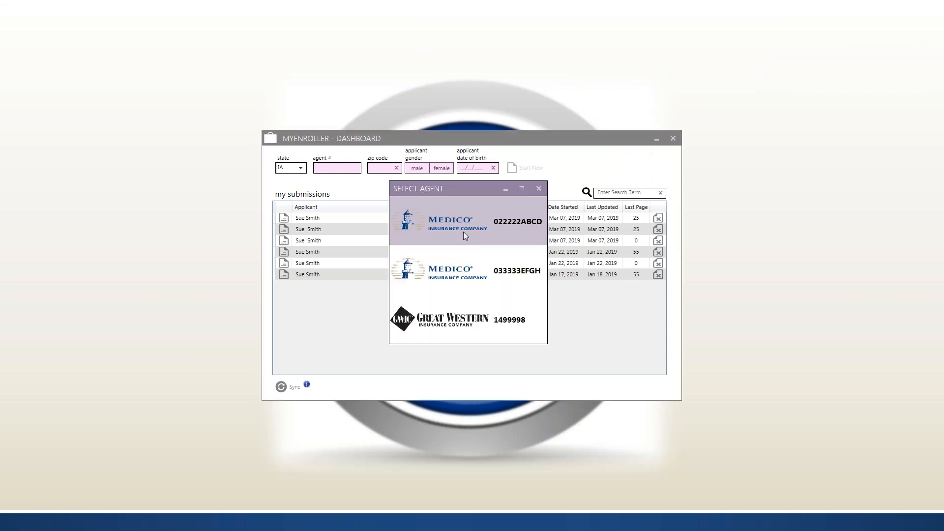
{"action": "left_click", "coordinate": [463, 231]}
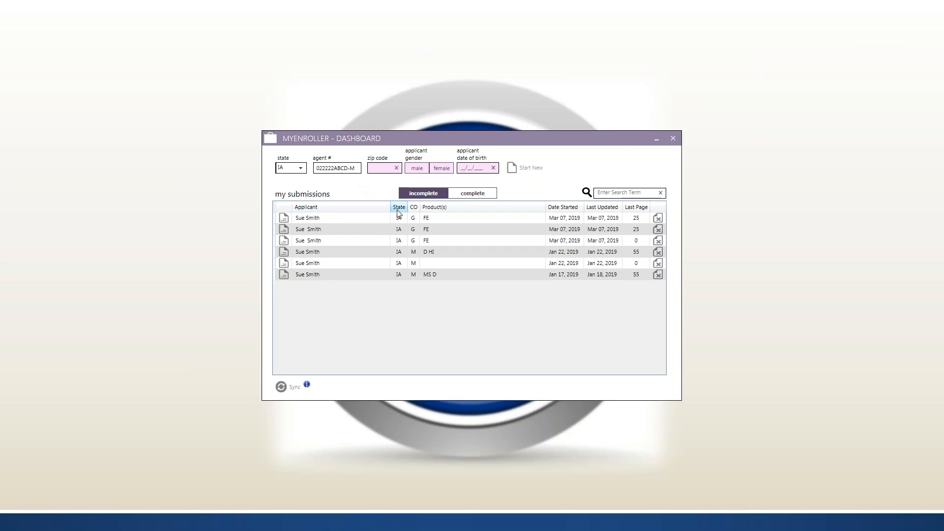
{"action": "left_click", "coordinate": [377, 168]}
{"action": "type", "text": "50309"}
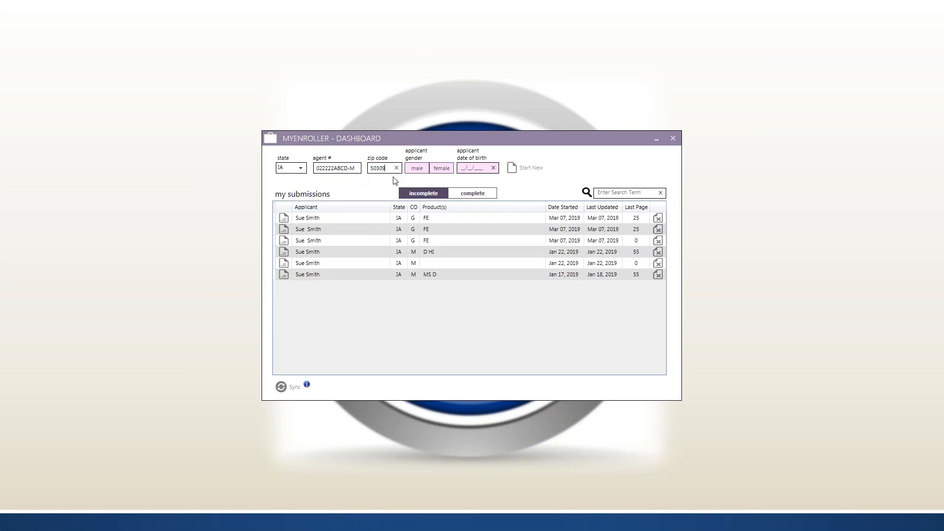
Step: Set the applicant's gender to female and enter the applicant's date of birth
{"action": "left_click", "coordinate": [443, 169]}
{"action": "left_click", "coordinate": [464, 167]}
{"action": "type", "text": "10/01/"}
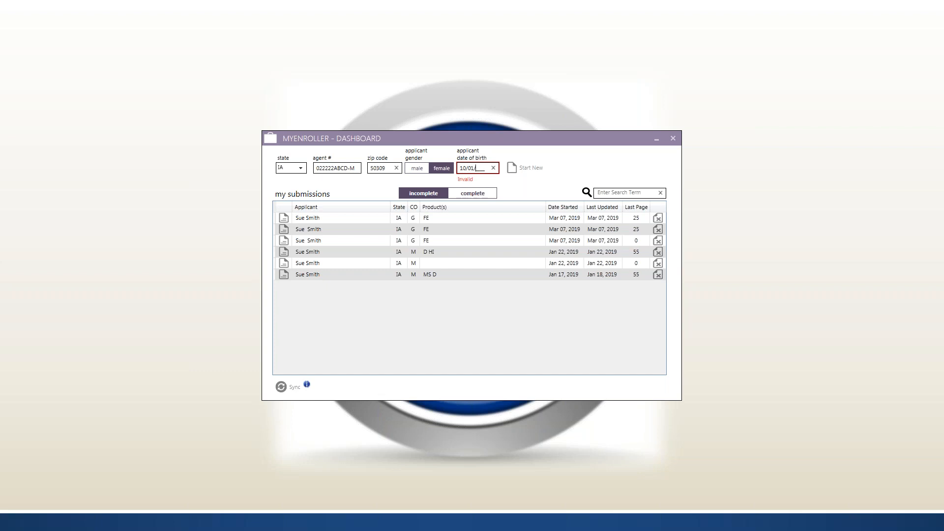
{"action": "type", "text": "1953"}
Step: View the completed submissions and return to the incomplete submissions list
{"action": "left_click", "coordinate": [458, 198]}
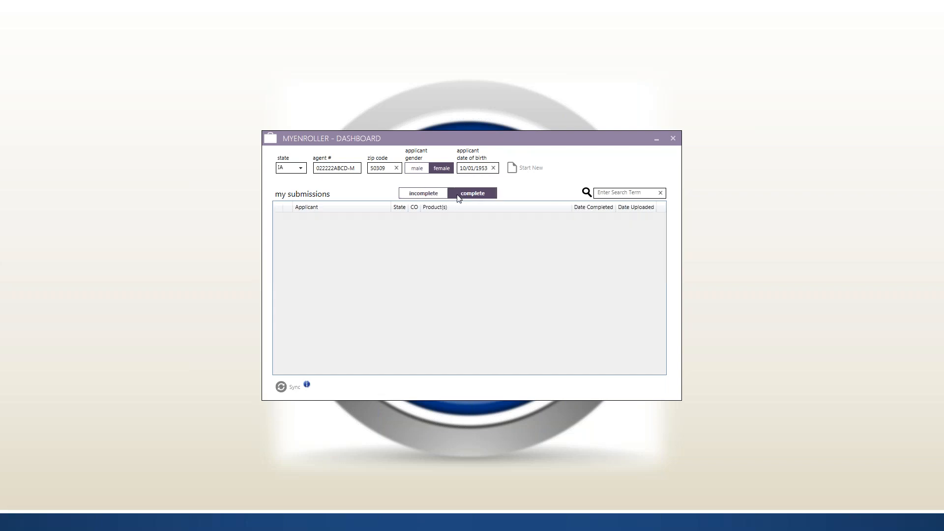
{"action": "left_click", "coordinate": [410, 197]}
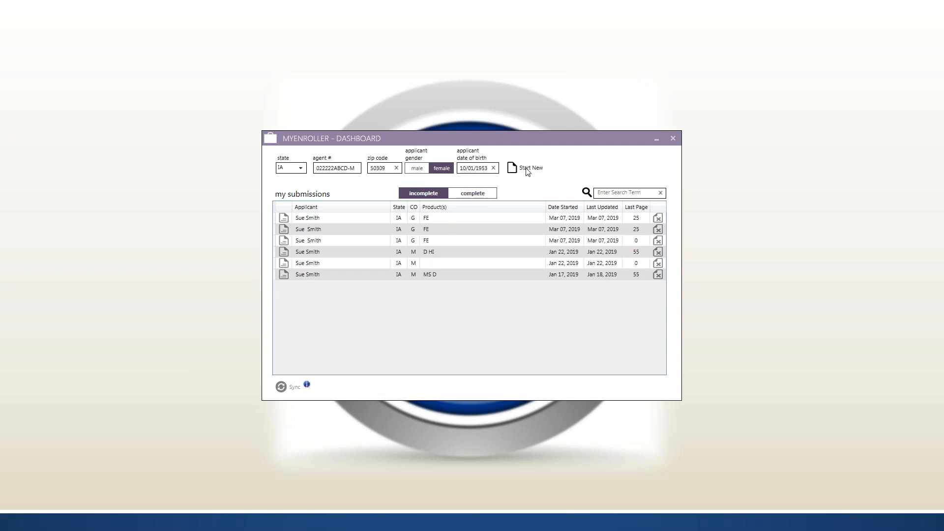
Step: Start a new application with the entered applicant details and maximize its window
{"action": "left_click", "coordinate": [514, 172]}
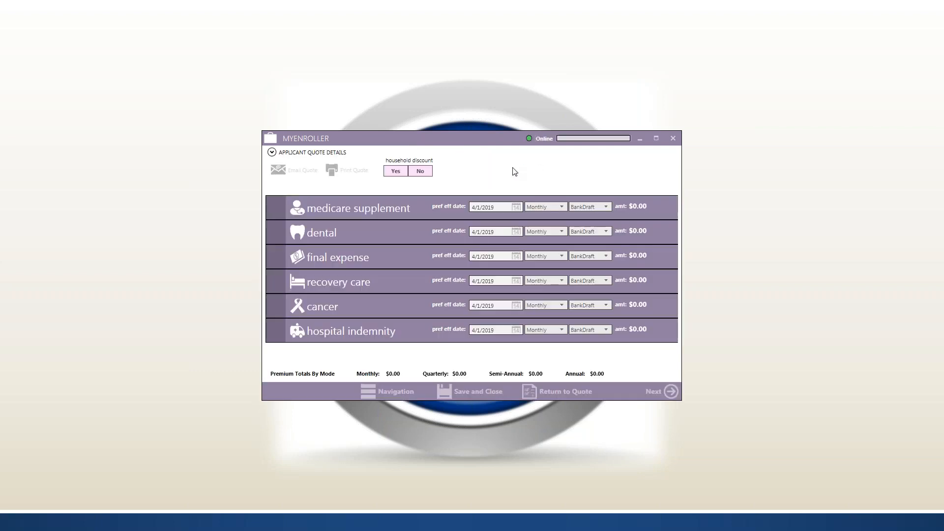
{"action": "left_click", "coordinate": [657, 138]}
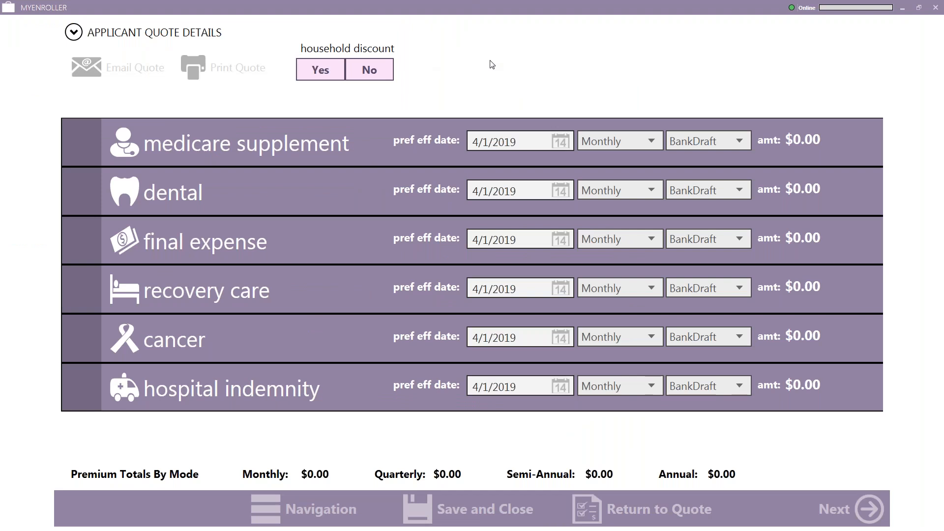
Step: Apply the household discount and add Medicare Supplement coverage with Medico Corp Plan G to the quote
{"action": "left_click", "coordinate": [311, 72]}
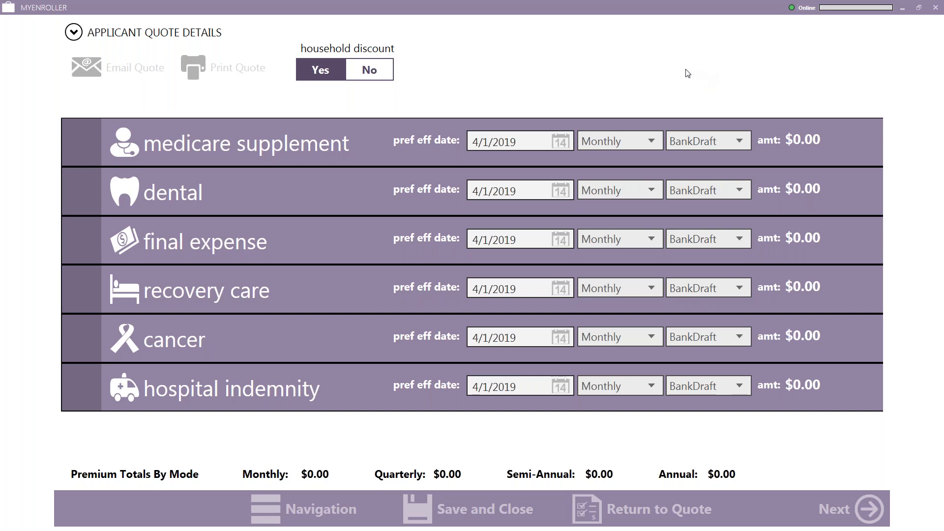
{"action": "left_click", "coordinate": [78, 151]}
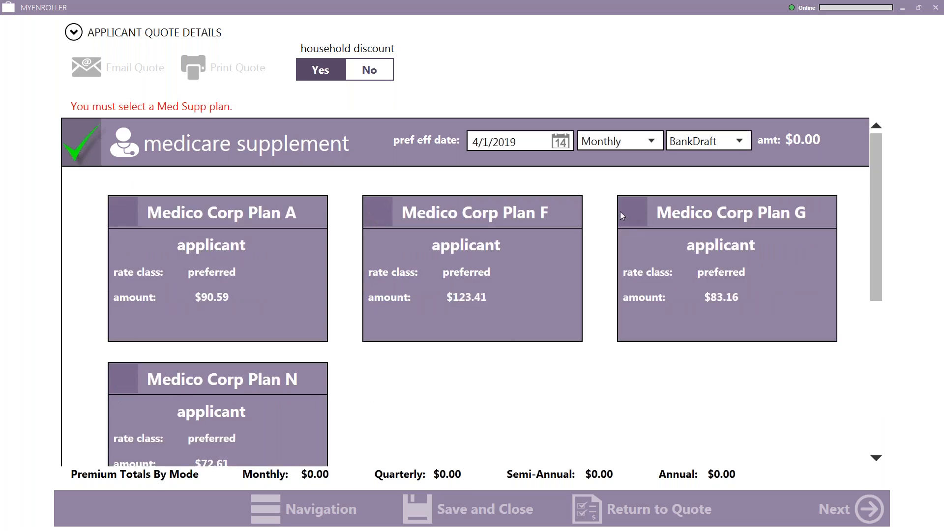
{"action": "left_click", "coordinate": [633, 211]}
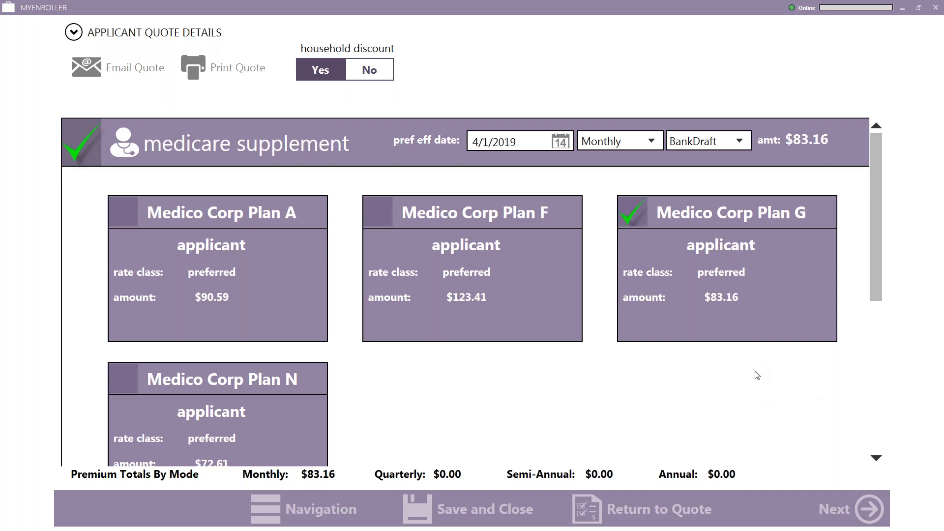
Step: Add dental coverage with the Dental, Vision, Hearing $1,000 Annual Max plan and continue to the rate eligibility questions
{"action": "scroll", "coordinate": [757, 375], "scroll_direction": "down", "scroll_amount": 6}
{"action": "left_click", "coordinate": [81, 278]}
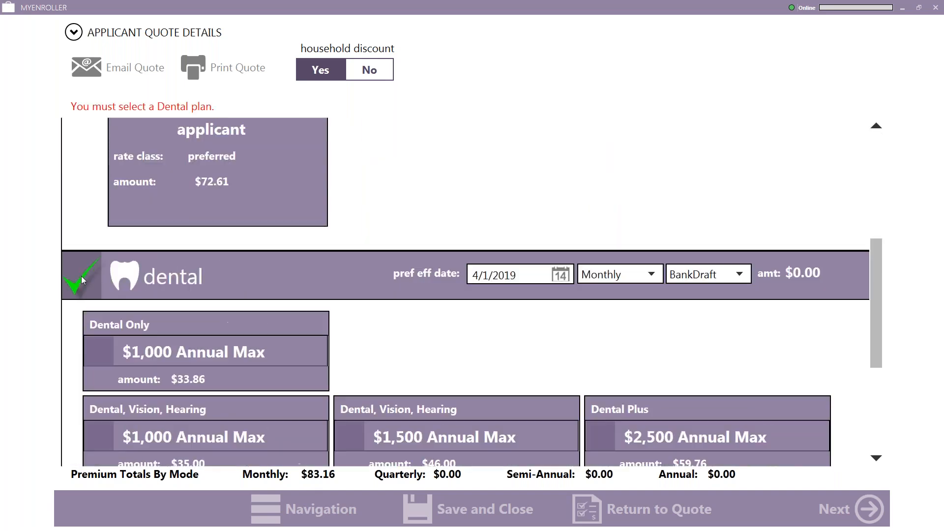
{"action": "left_click", "coordinate": [101, 437]}
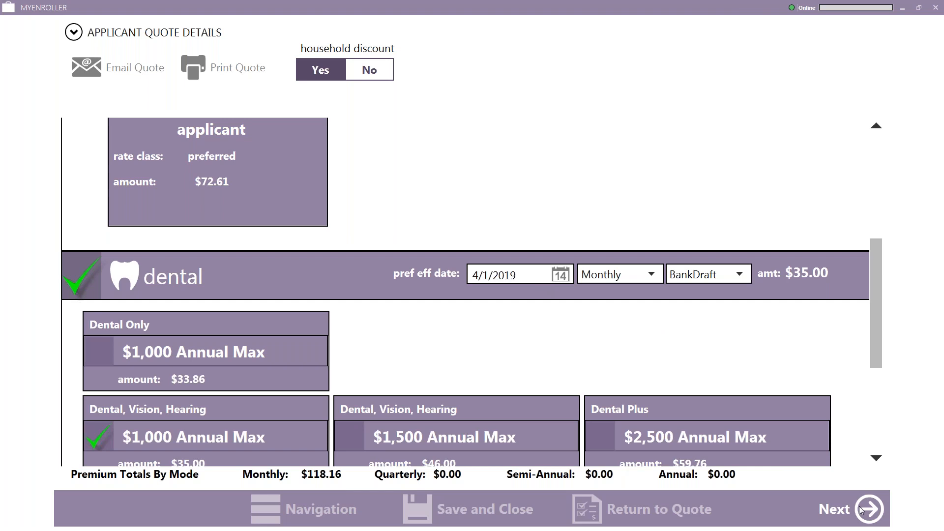
{"action": "left_click", "coordinate": [865, 511]}
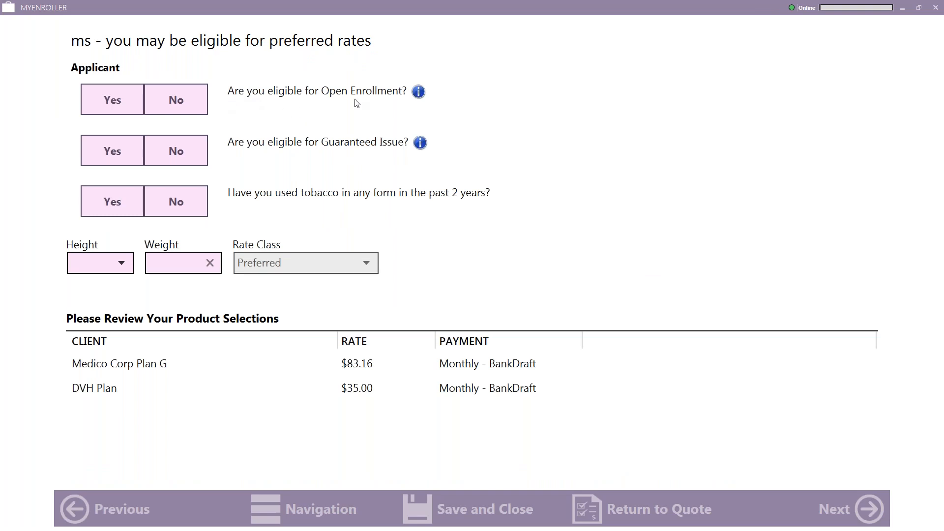
Step: Answer Yes to Open Enrollment eligibility and No to Guaranteed Issue eligibility, and continue to the household discount page
{"action": "left_click", "coordinate": [99, 100]}
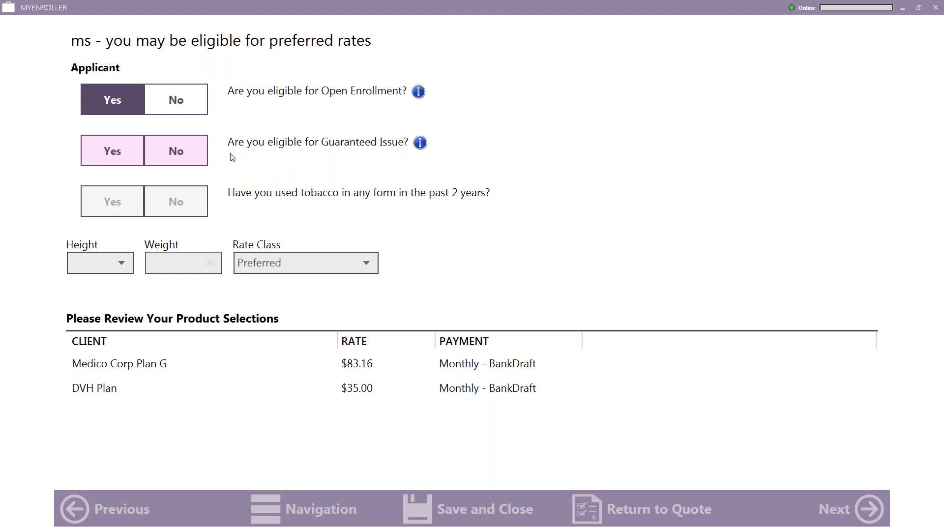
{"action": "left_click", "coordinate": [191, 153]}
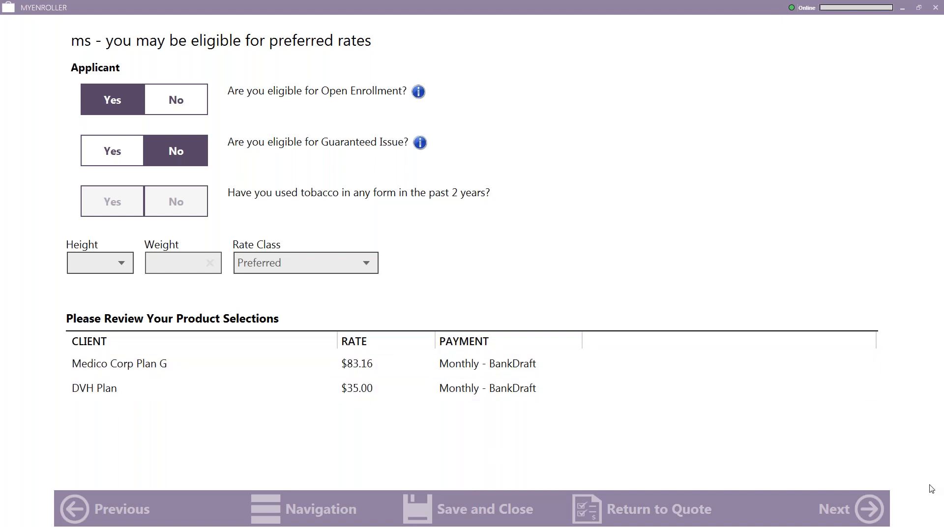
{"action": "left_click", "coordinate": [848, 507]}
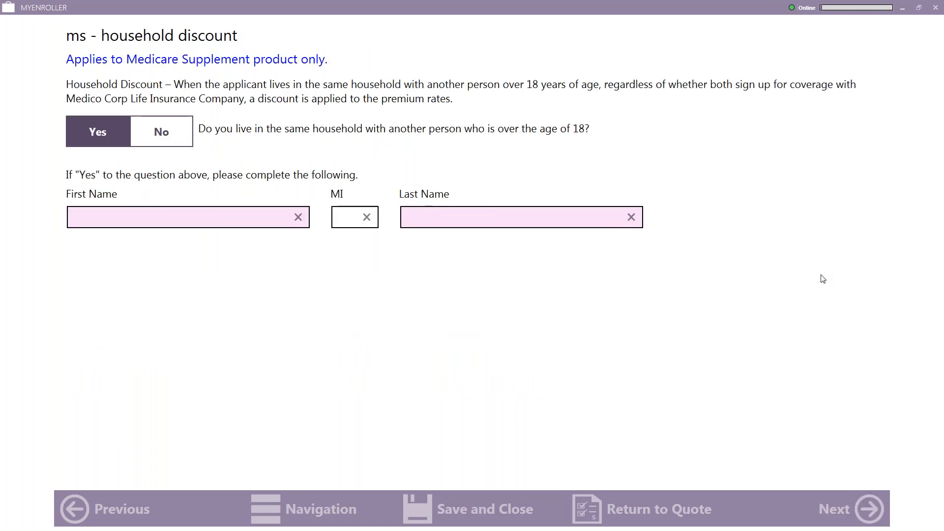
Step: Enter the household member's first and last name for the household discount and continue to the general information page
{"action": "left_click", "coordinate": [145, 217]}
{"action": "type", "text": "John"}
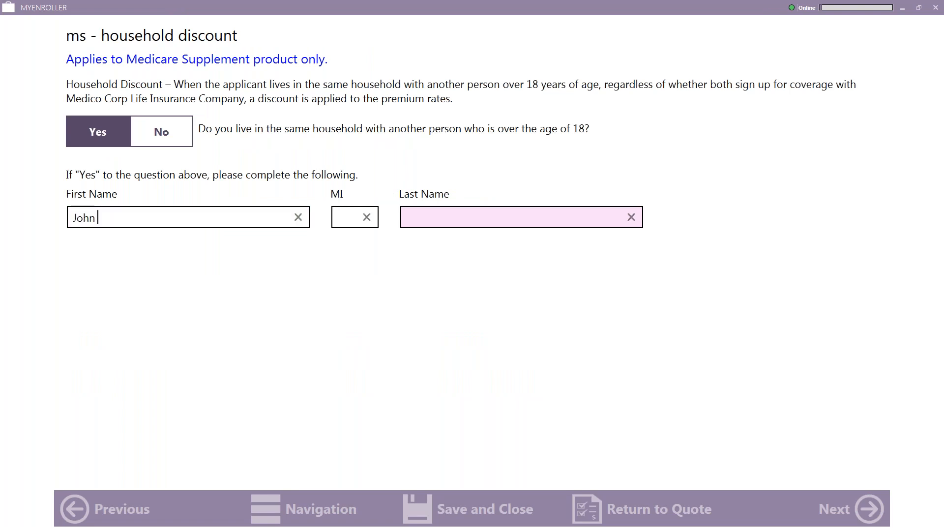
{"action": "key", "text": "Tab"}
{"action": "type", "text": "Smith"}
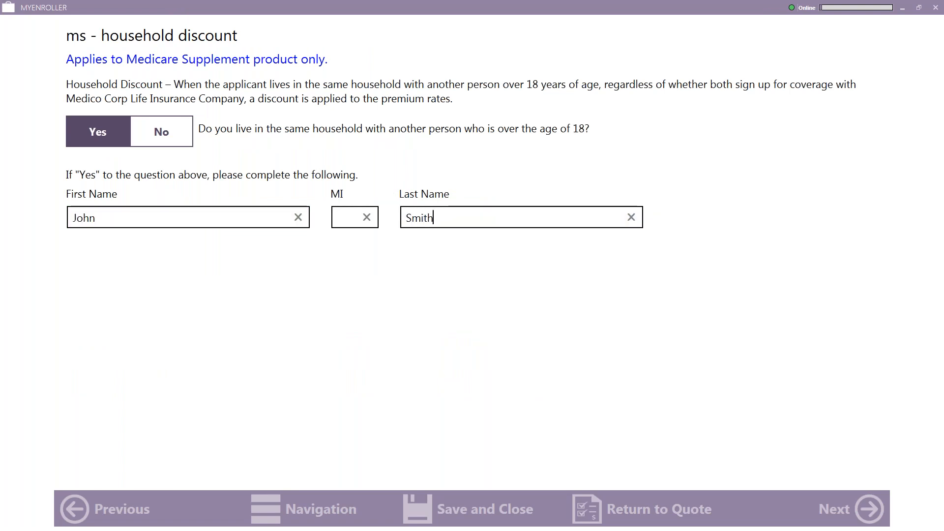
{"action": "left_click", "coordinate": [878, 502]}
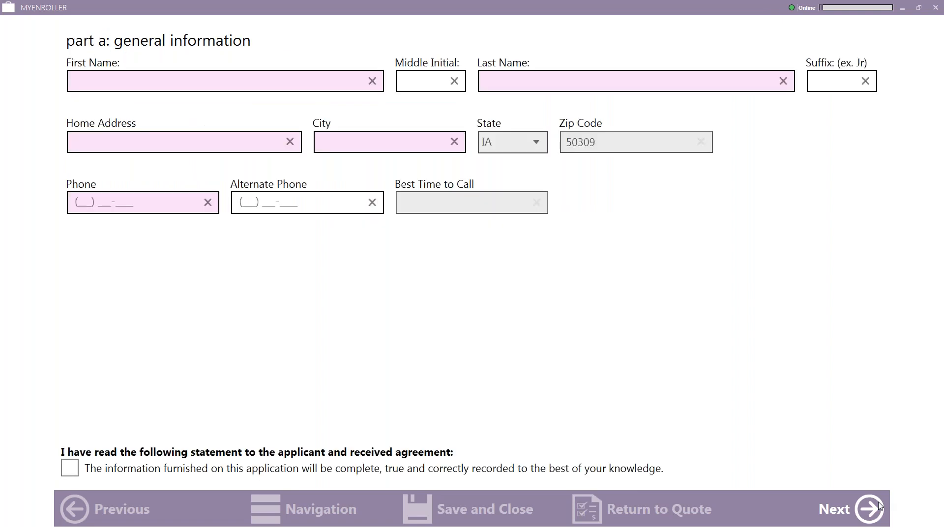
Step: Enter the applicant's first and last name in the general information, leaving the middle initial blank
{"action": "left_click", "coordinate": [132, 81]}
{"action": "type", "text": "Sue"}
{"action": "key", "text": "Tab"}
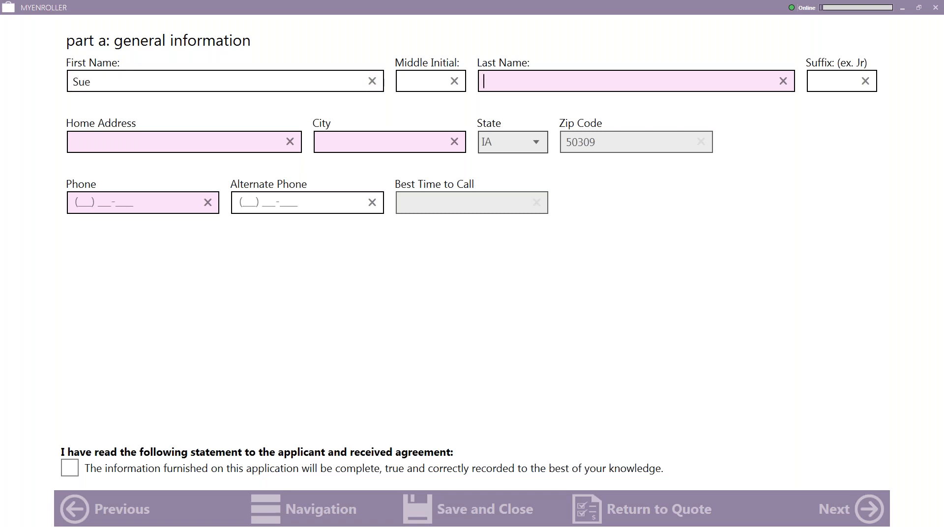
{"action": "key", "text": "Tab"}
{"action": "type", "text": "Smith"}
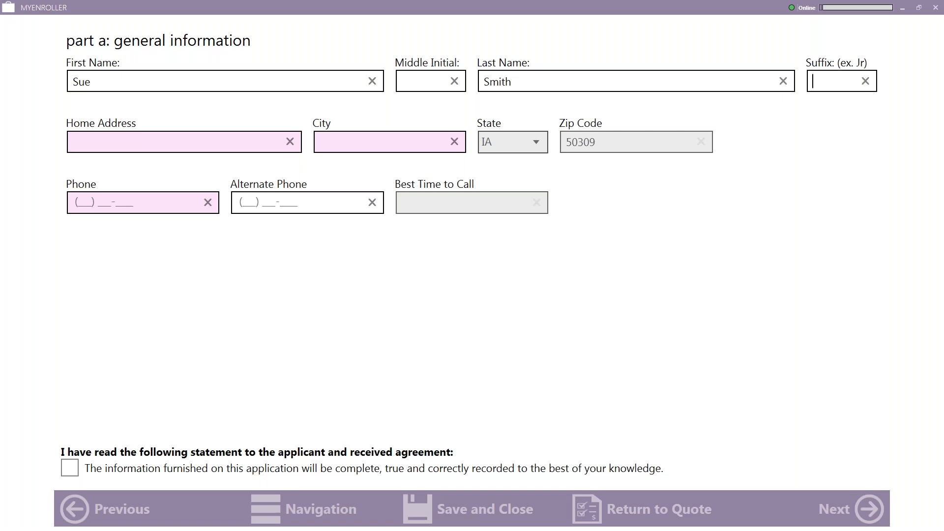
Step: Fill in the applicant's home street address and city
{"action": "key", "text": "Tab"}
{"action": "type", "text": "12345"}
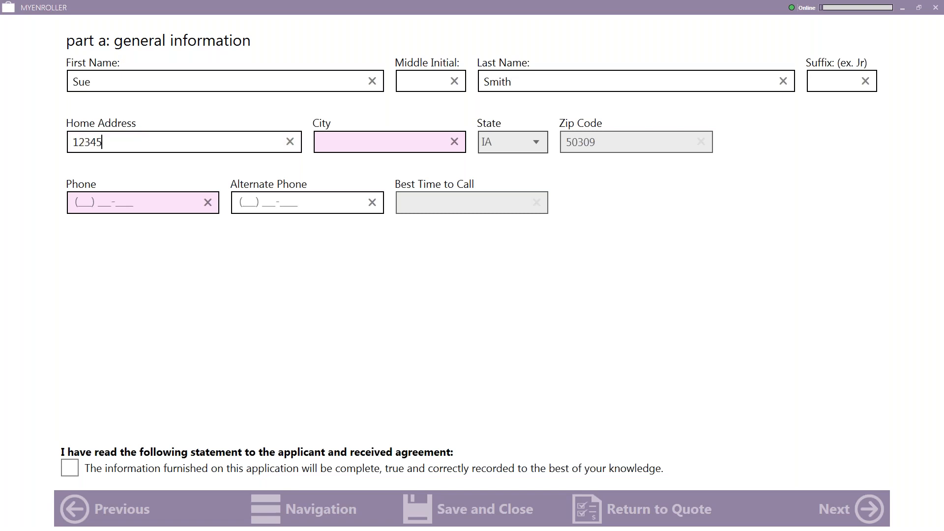
{"action": "type", "text": " Main St"}
{"action": "key", "text": "Tab"}
{"action": "type", "text": "Des "}
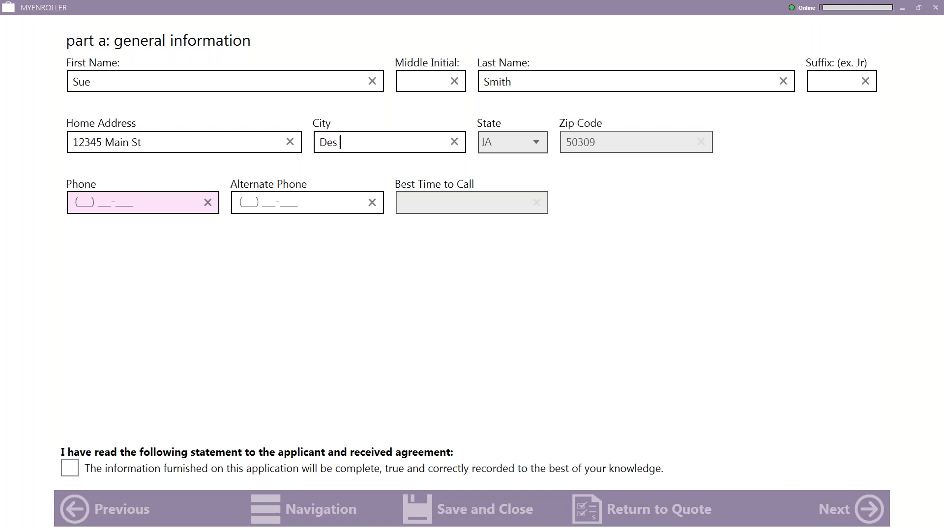
{"action": "type", "text": "Moines"}
Step: Enter the applicant's phone number, confirm the applicant's statement agreement, and continue to the guaranteed acceptance page
{"action": "left_click", "coordinate": [83, 200]}
{"action": "type", "text": "402) 555-1"}
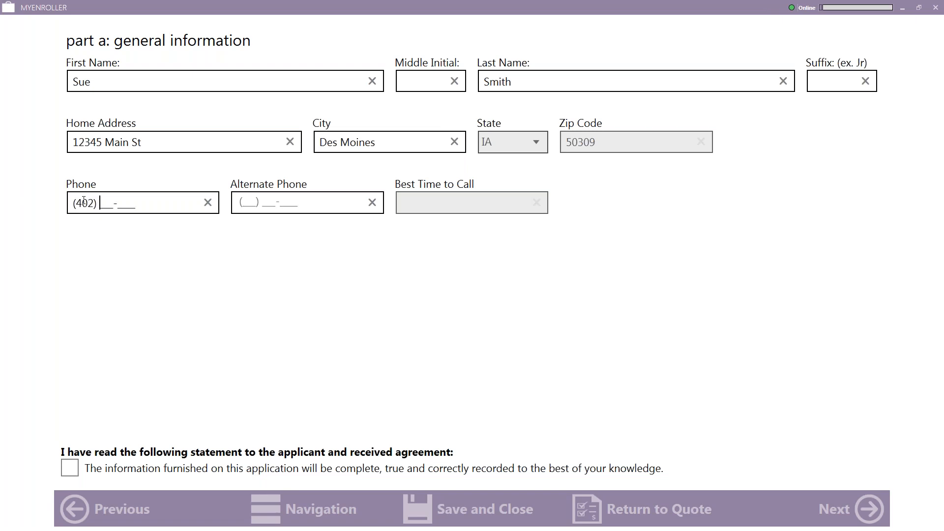
{"action": "type", "text": "212"}
{"action": "left_click", "coordinate": [90, 481]}
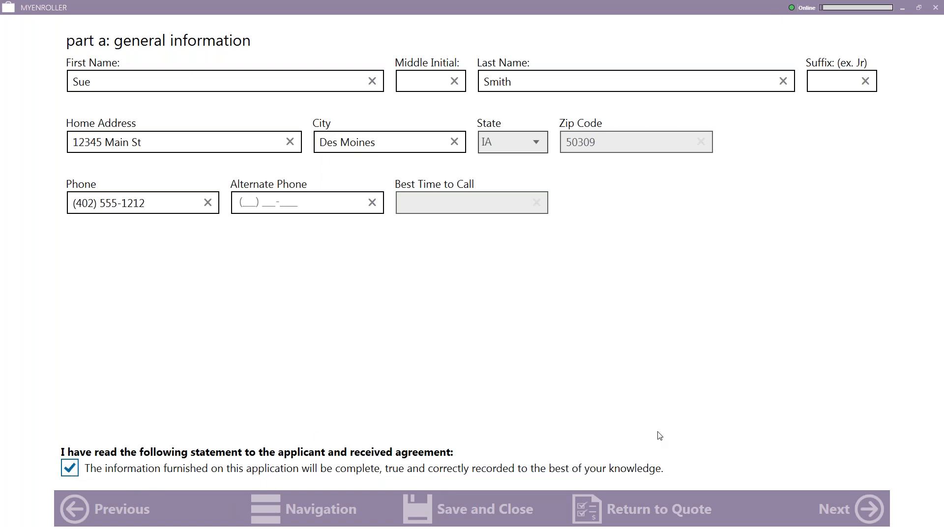
{"action": "left_click", "coordinate": [871, 516]}
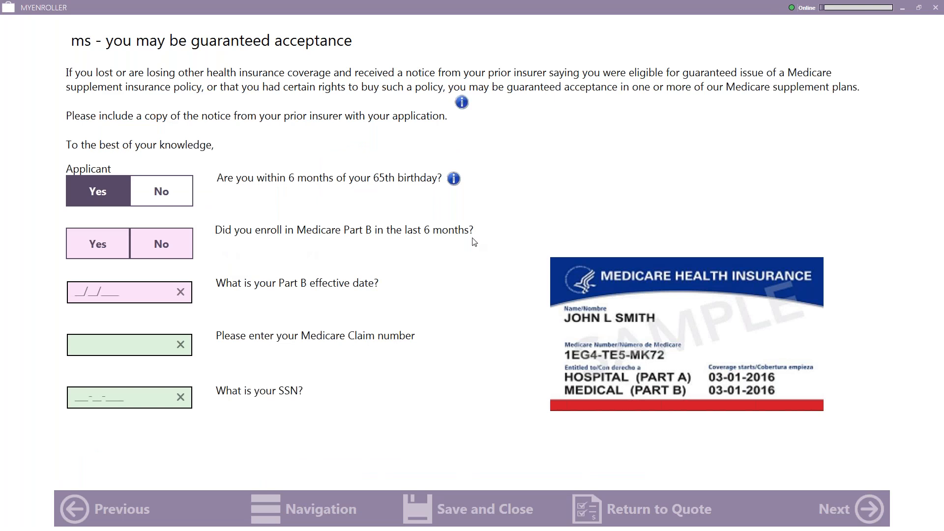
Step: Answer Yes to enrolling in Medicare Part B in the last 6 months, set its effective date to 10/01/2018, and continue
{"action": "left_click", "coordinate": [84, 244]}
{"action": "left_click", "coordinate": [79, 291]}
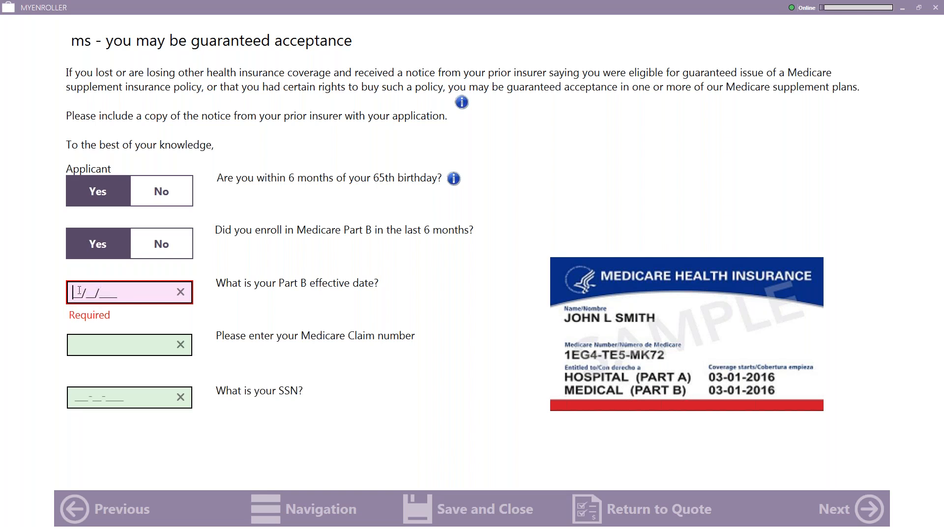
{"action": "type", "text": "10/01/2018"}
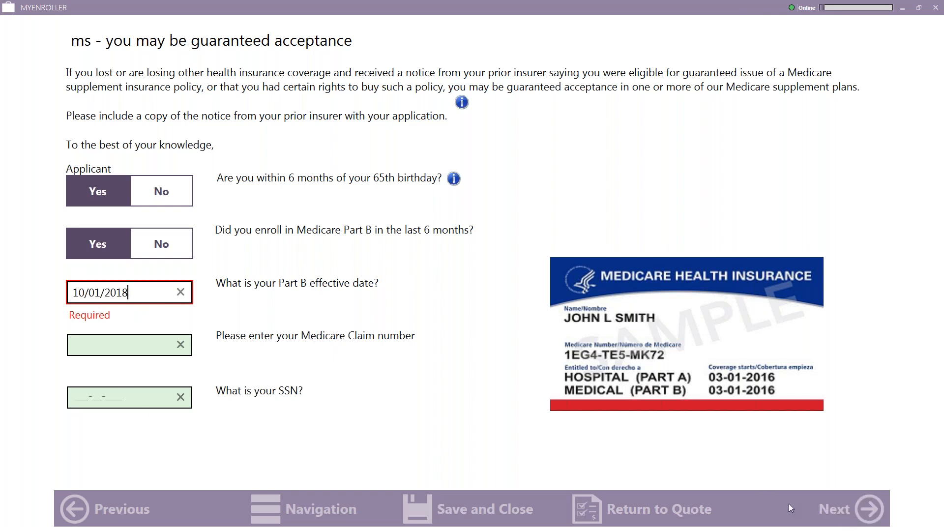
{"action": "left_click", "coordinate": [851, 506]}
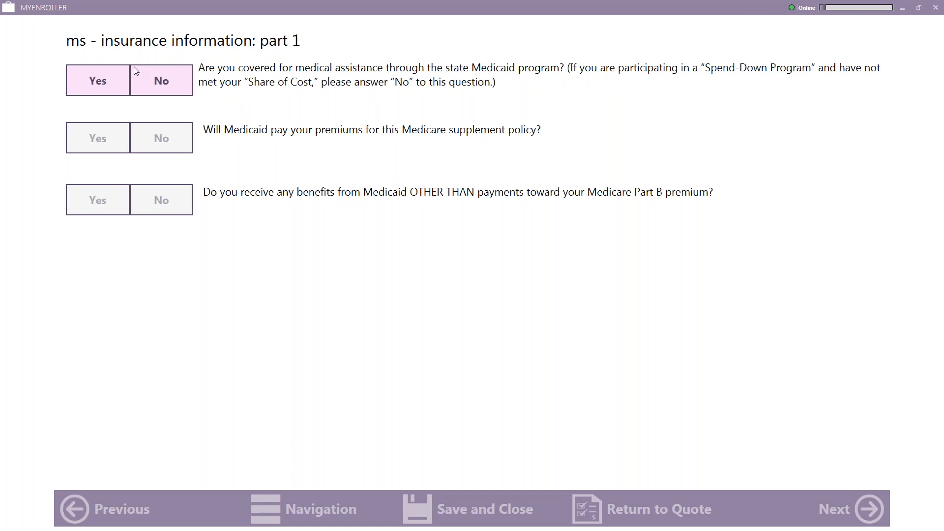
Step: Answer No to state Medicaid coverage and continue past the other Medicare plan questions with the coverage dates left blank
{"action": "left_click", "coordinate": [186, 87]}
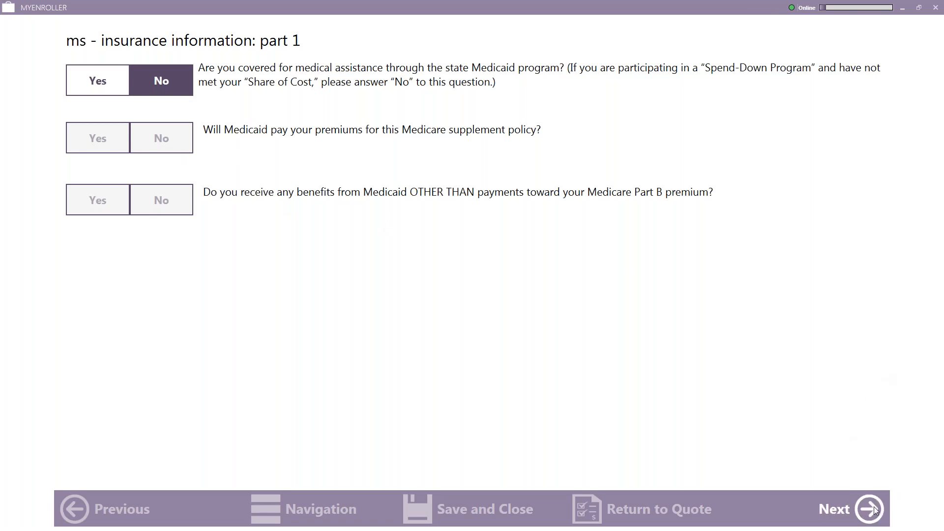
{"action": "left_click", "coordinate": [874, 510]}
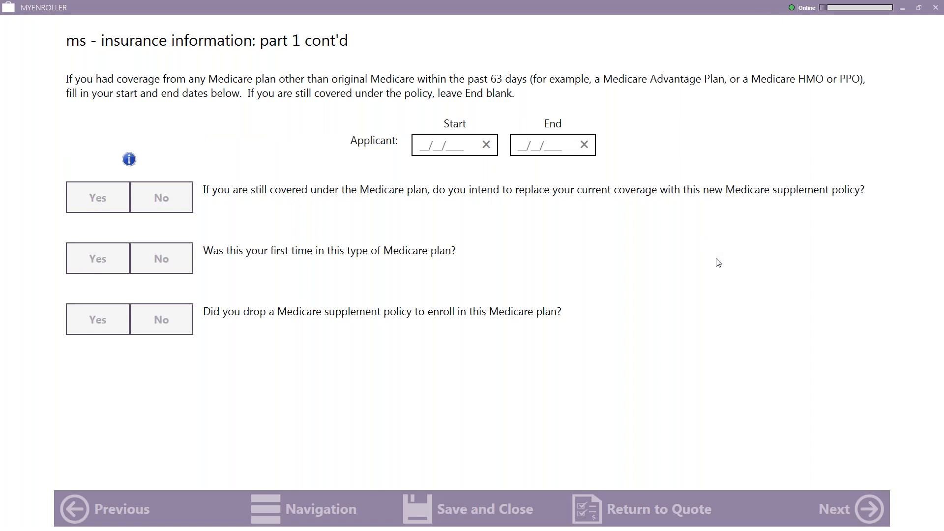
{"action": "left_click", "coordinate": [834, 514]}
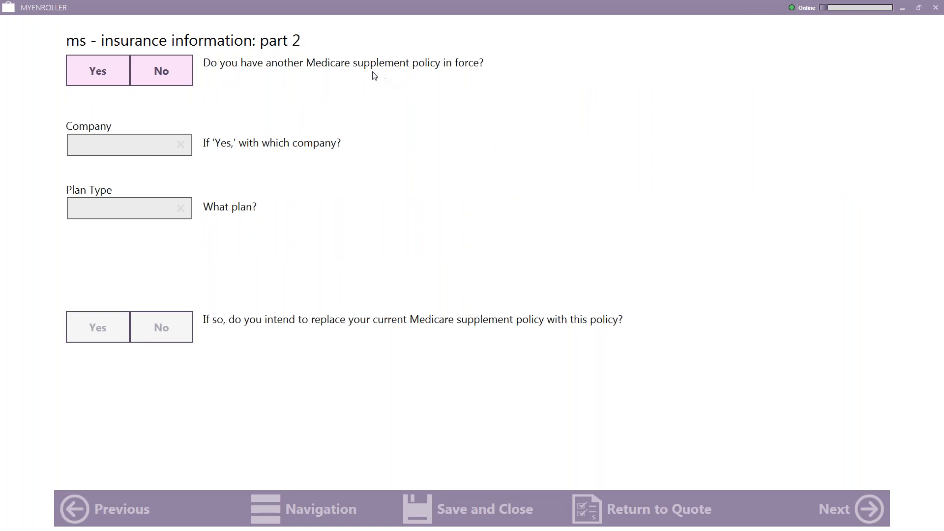
Step: Answer No to having another Medicare supplement policy in force and continue to insurance information part 3
{"action": "left_click", "coordinate": [164, 70]}
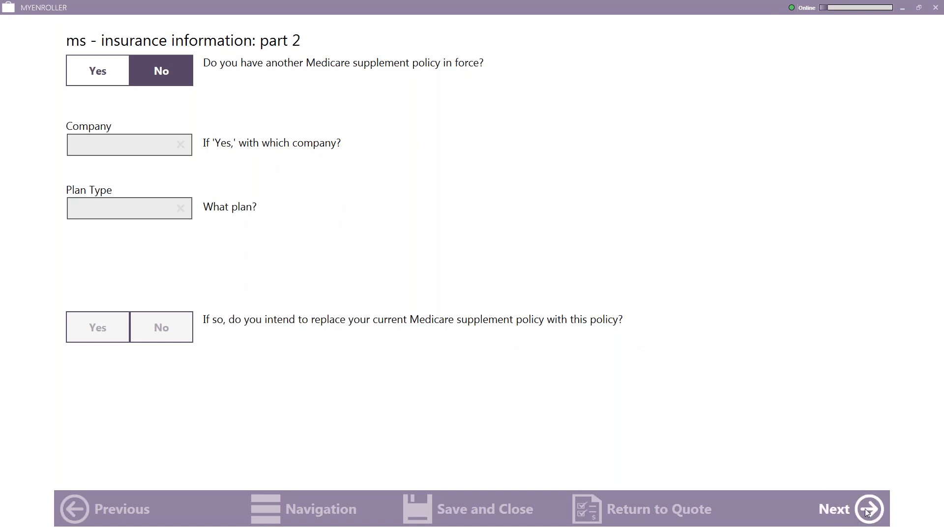
{"action": "left_click", "coordinate": [865, 508]}
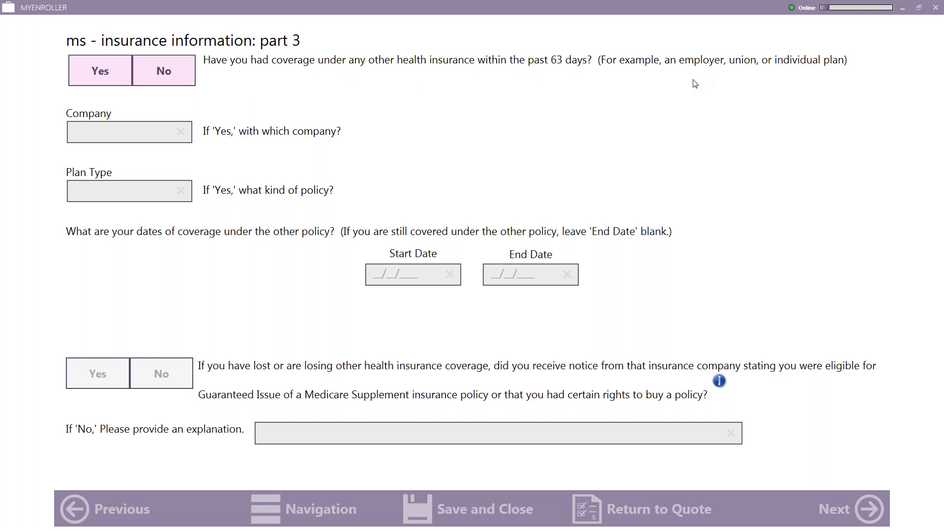
Step: Answer No to other health coverage within the past 63 days and to dental, vision or hearing insurance in force, continuing to the payment summary
{"action": "left_click", "coordinate": [164, 71]}
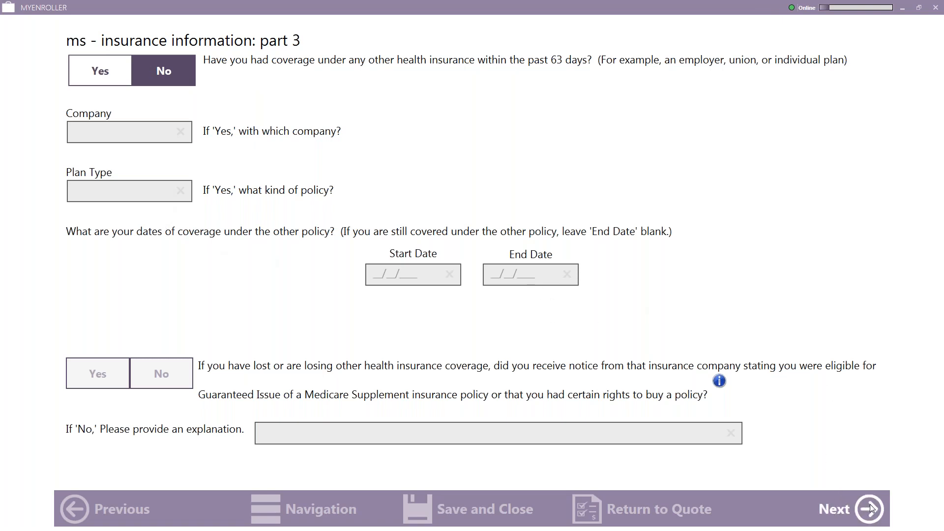
{"action": "left_click", "coordinate": [871, 509]}
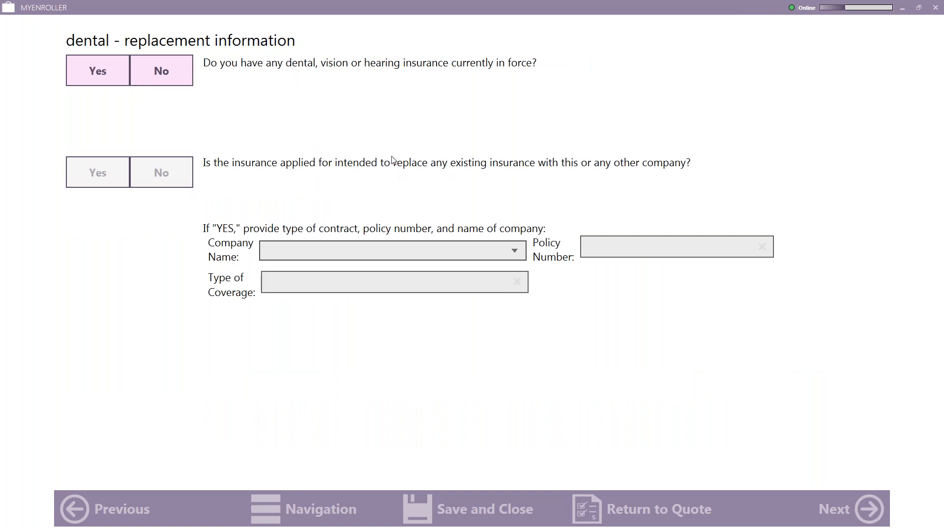
{"action": "left_click", "coordinate": [160, 70]}
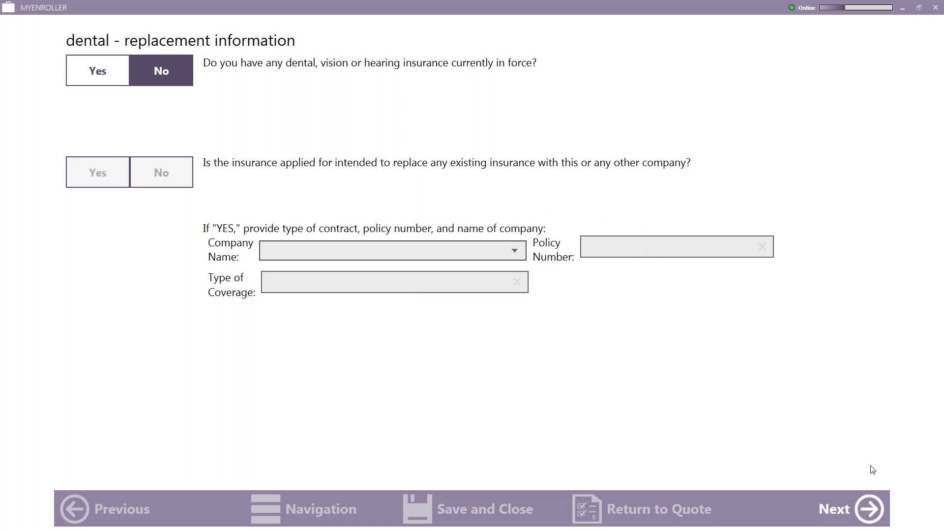
{"action": "left_click", "coordinate": [863, 506]}
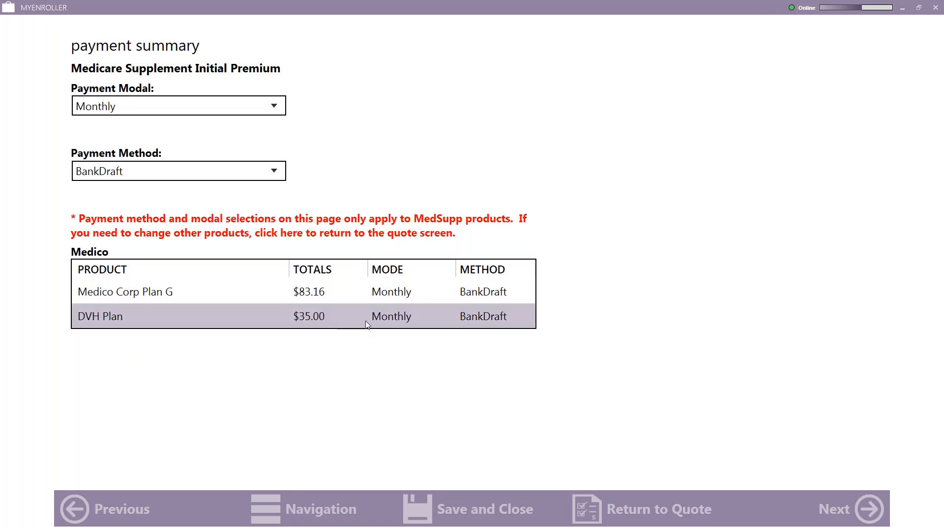
Step: Review the payment modal and method choices, keep Monthly and BankDraft, and continue to the Medicare Supplement application agreement
{"action": "left_click", "coordinate": [274, 108]}
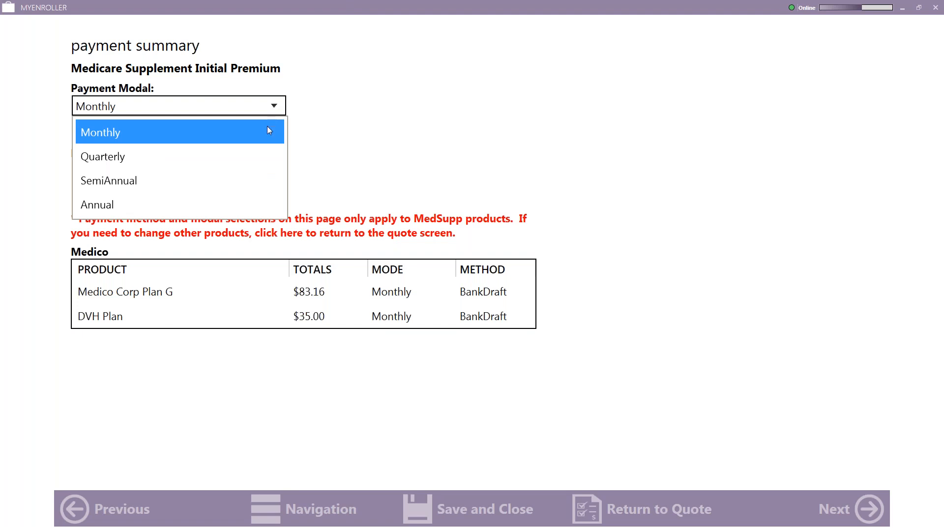
{"action": "left_click", "coordinate": [279, 106]}
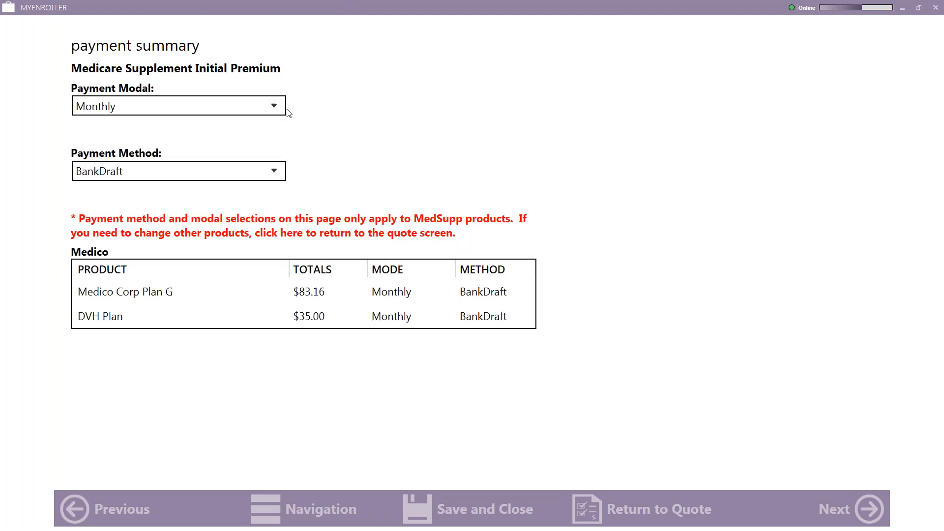
{"action": "left_click", "coordinate": [274, 171]}
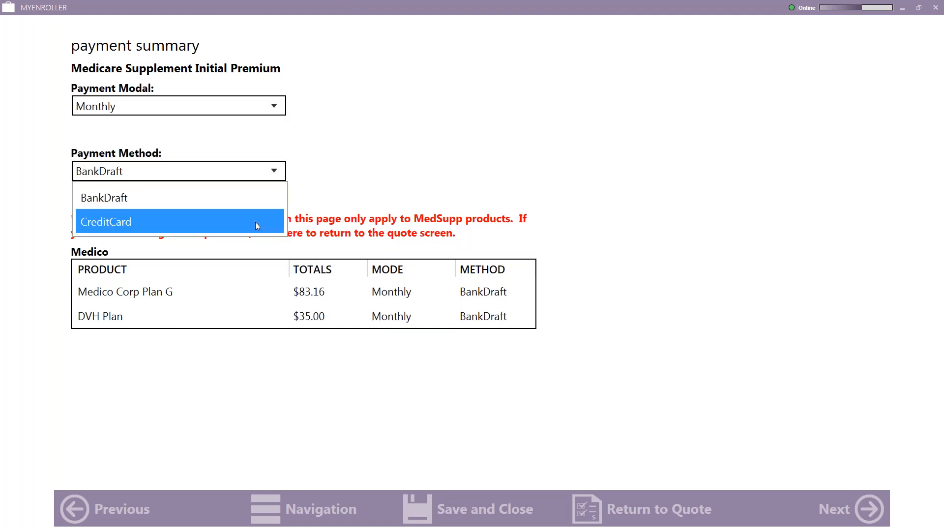
{"action": "left_click", "coordinate": [275, 171]}
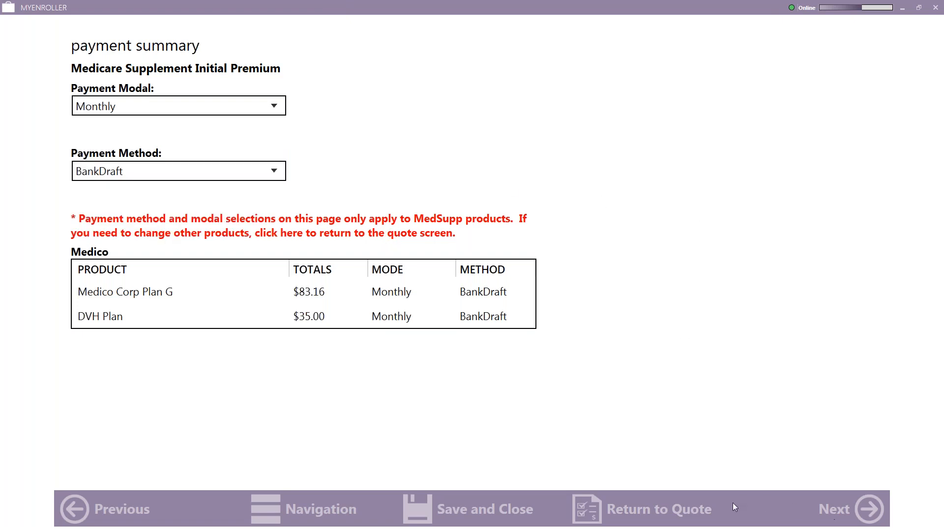
{"action": "left_click", "coordinate": [879, 517]}
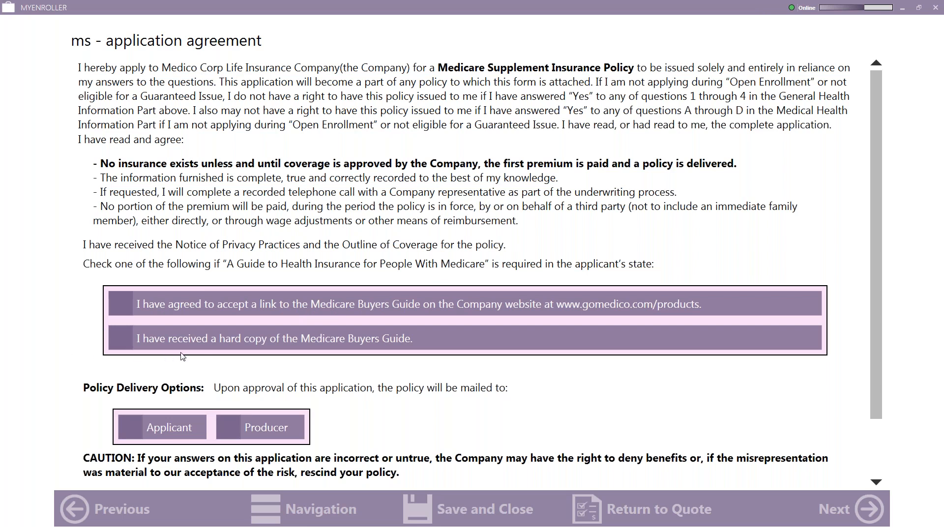
Step: Confirm receipt of a hard copy of the Medicare Buyers Guide, choose policy delivery to the Applicant, and continue through both application agreements
{"action": "left_click", "coordinate": [126, 338]}
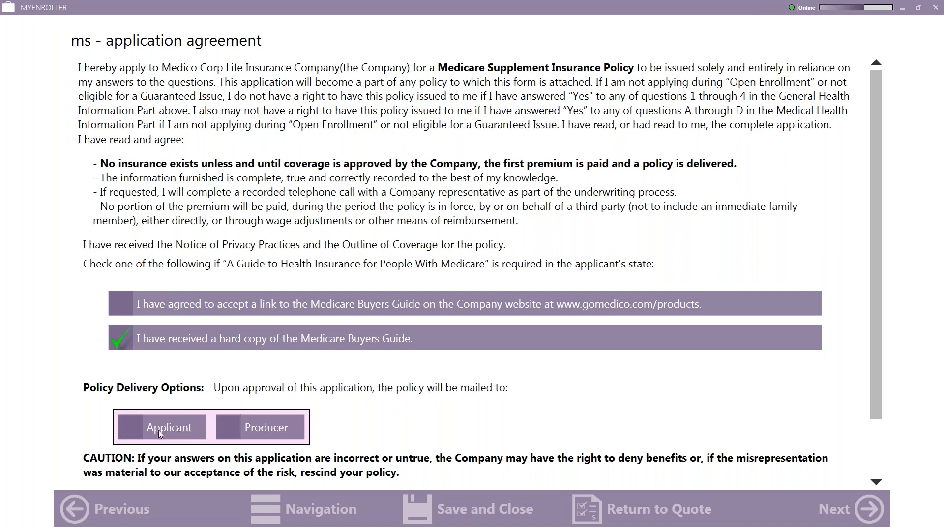
{"action": "left_click", "coordinate": [125, 431]}
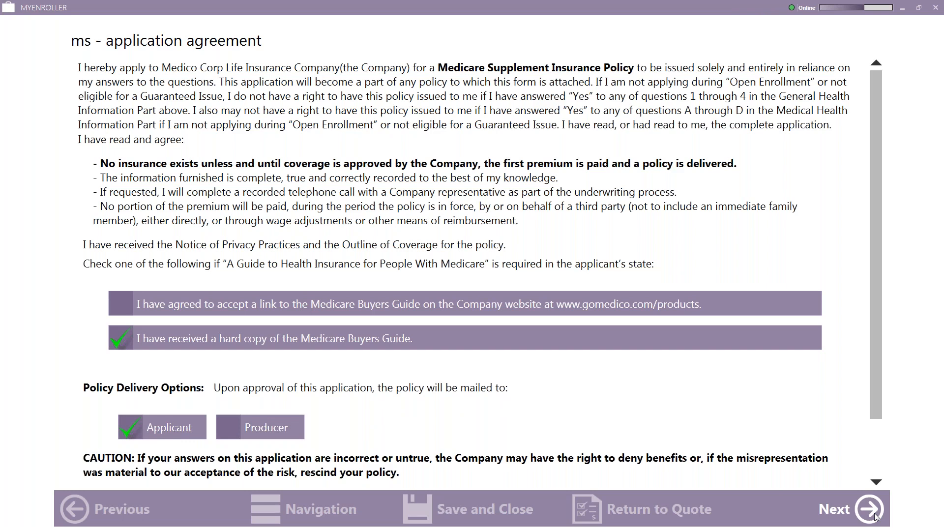
{"action": "left_click", "coordinate": [873, 512]}
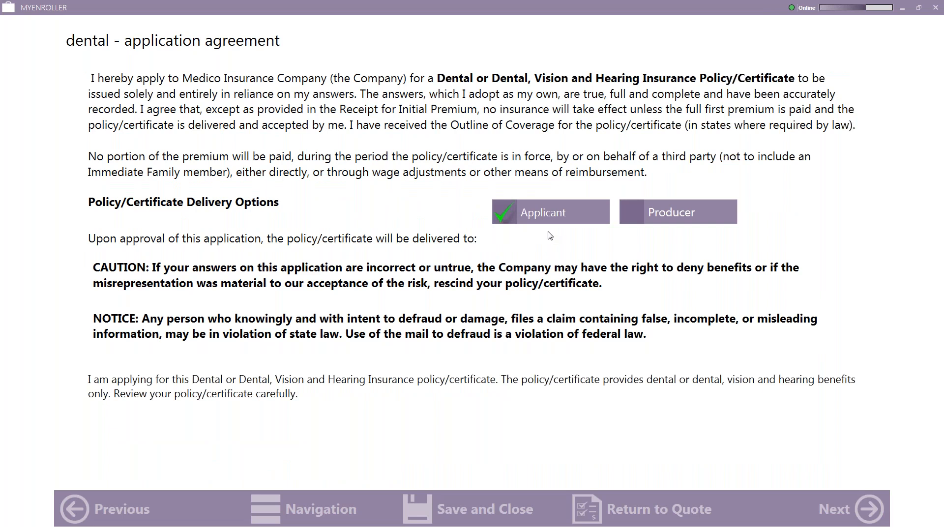
{"action": "left_click", "coordinate": [876, 516]}
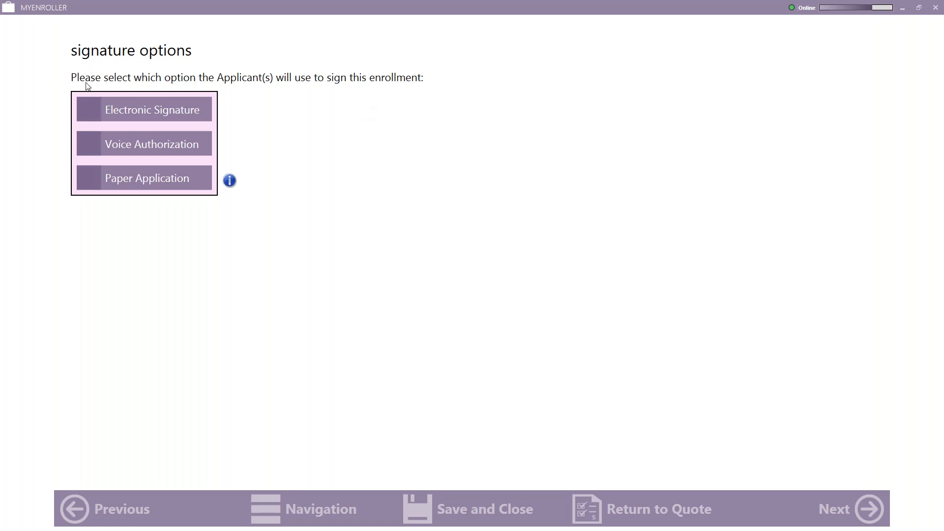
Step: Choose Electronic Signature as the signing option and mark the primary applicant as present
{"action": "left_click", "coordinate": [91, 105]}
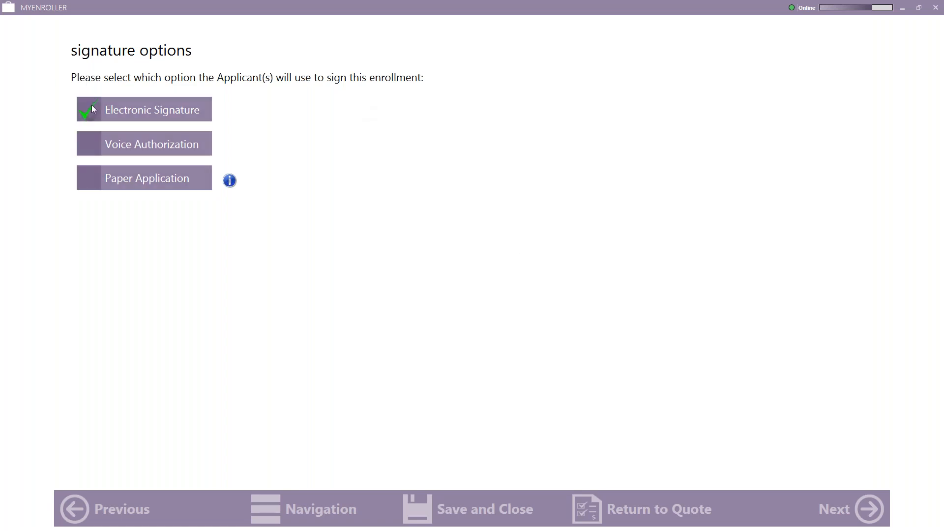
{"action": "left_click", "coordinate": [867, 512]}
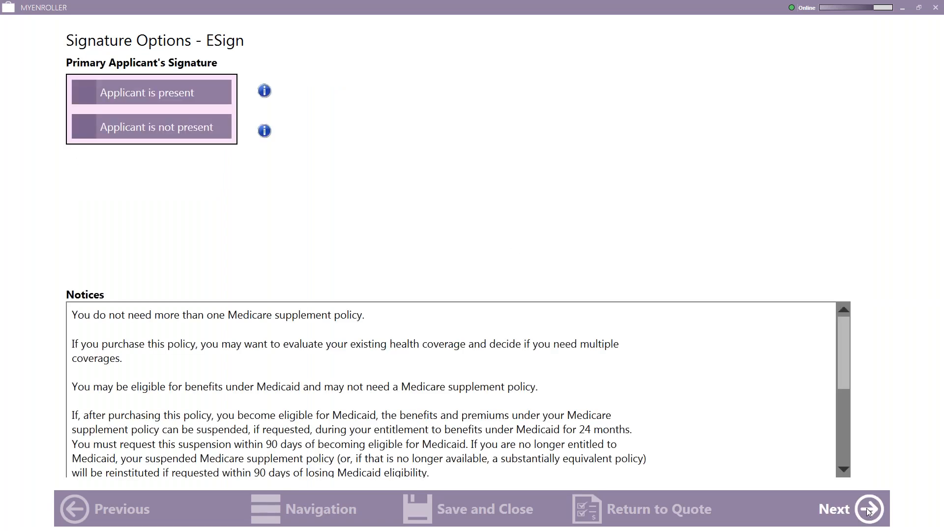
{"action": "left_click", "coordinate": [84, 95]}
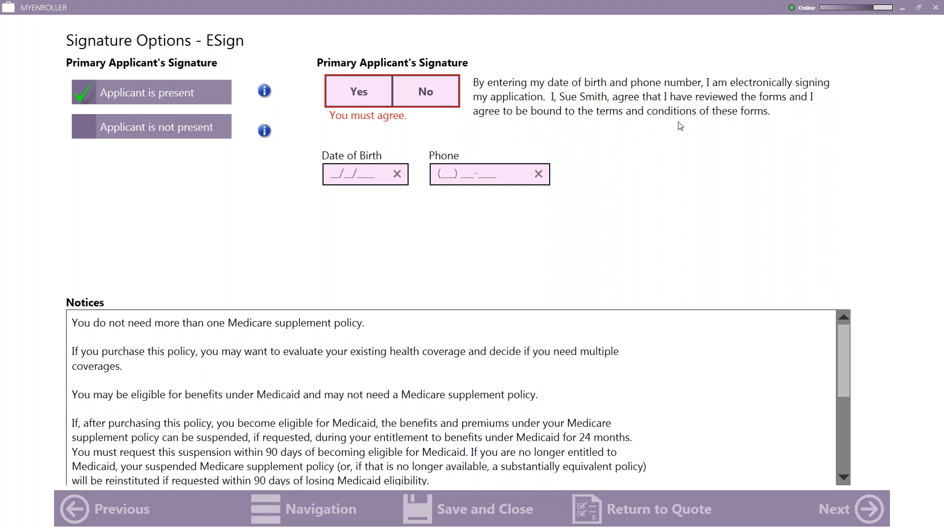
Step: Agree to the electronic signature statement, enter the applicant's date of birth and phone number, review the notices, and continue
{"action": "left_click", "coordinate": [361, 99]}
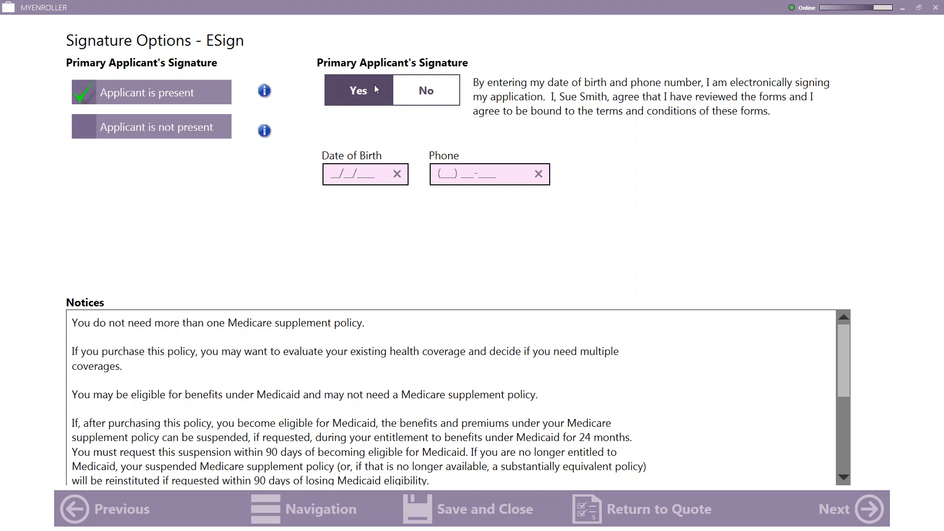
{"action": "left_click", "coordinate": [332, 174]}
{"action": "type", "text": "10/01/195"}
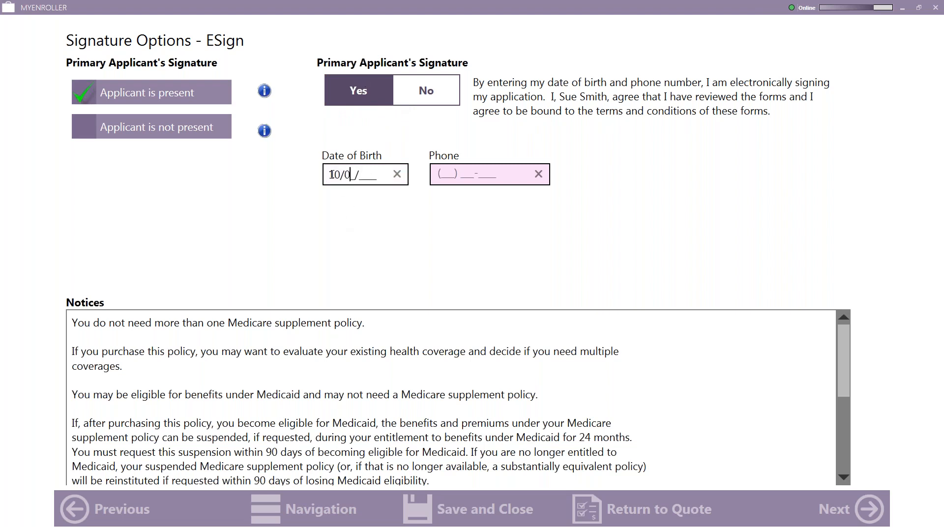
{"action": "type", "text": "3"}
{"action": "left_click", "coordinate": [451, 174]}
{"action": "type", "text": "402) 555-12"}
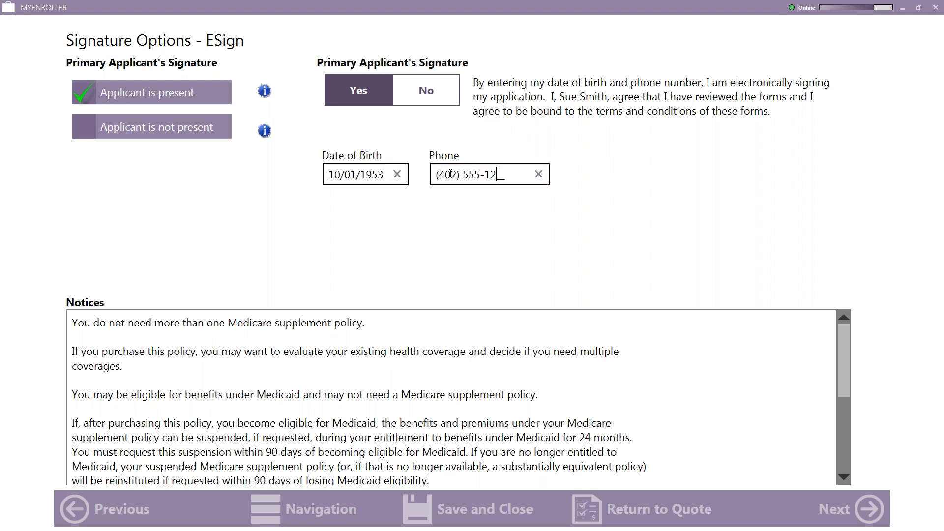
{"action": "type", "text": "12"}
{"action": "scroll", "coordinate": [696, 392], "scroll_direction": "down", "scroll_amount": 5}
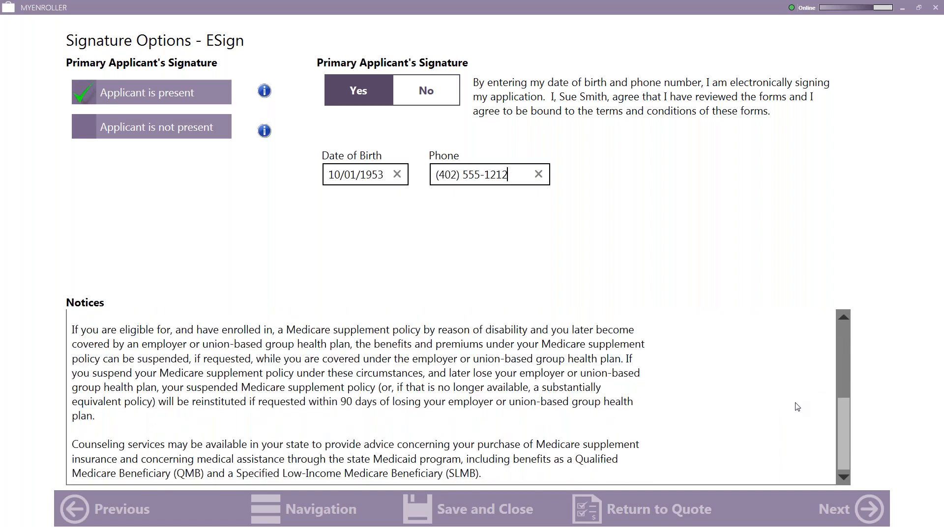
{"action": "scroll", "coordinate": [738, 405], "scroll_direction": "up", "scroll_amount": 5}
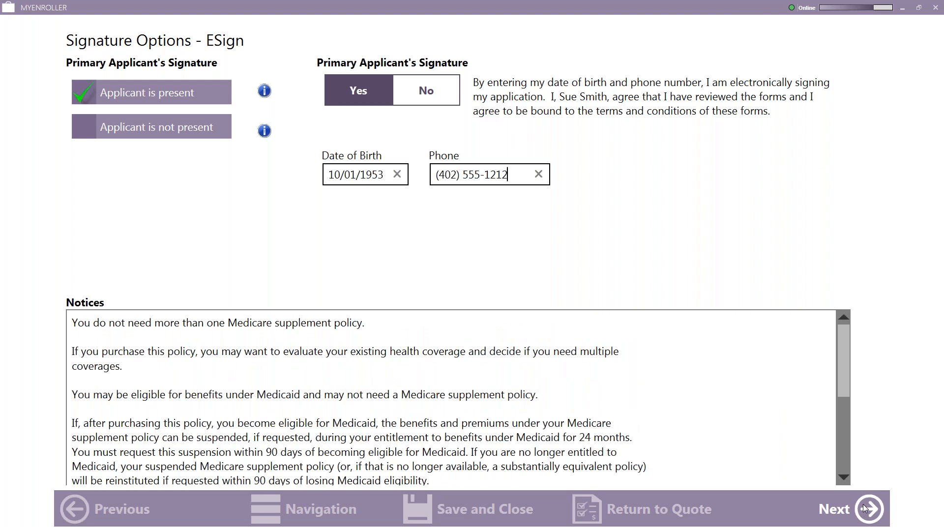
{"action": "left_click", "coordinate": [871, 510]}
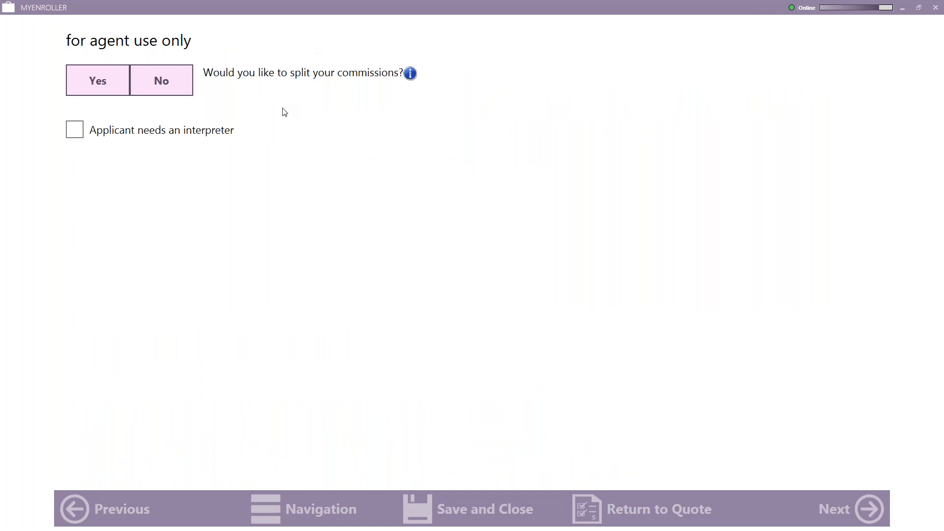
Step: Answer No to splitting commissions, accept the producer's certification and the preferred effective dates, and continue
{"action": "left_click", "coordinate": [162, 85]}
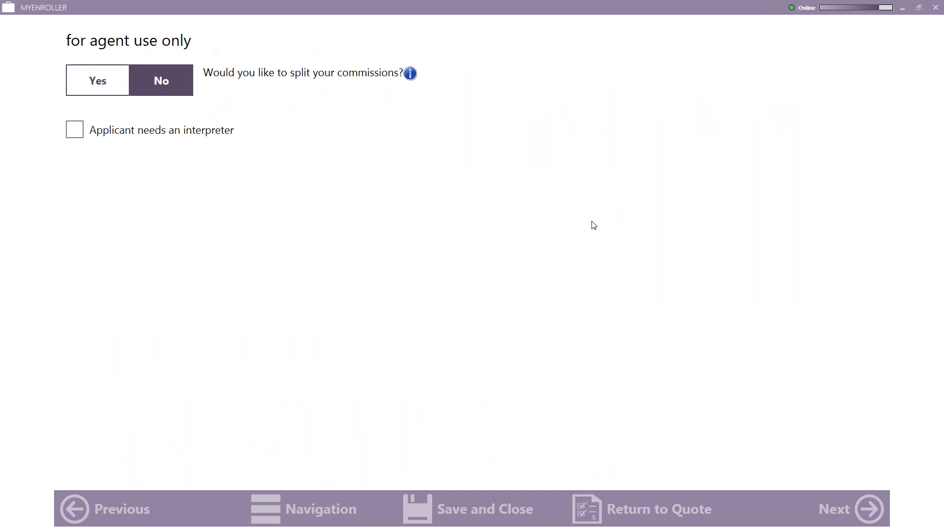
{"action": "left_click", "coordinate": [878, 516]}
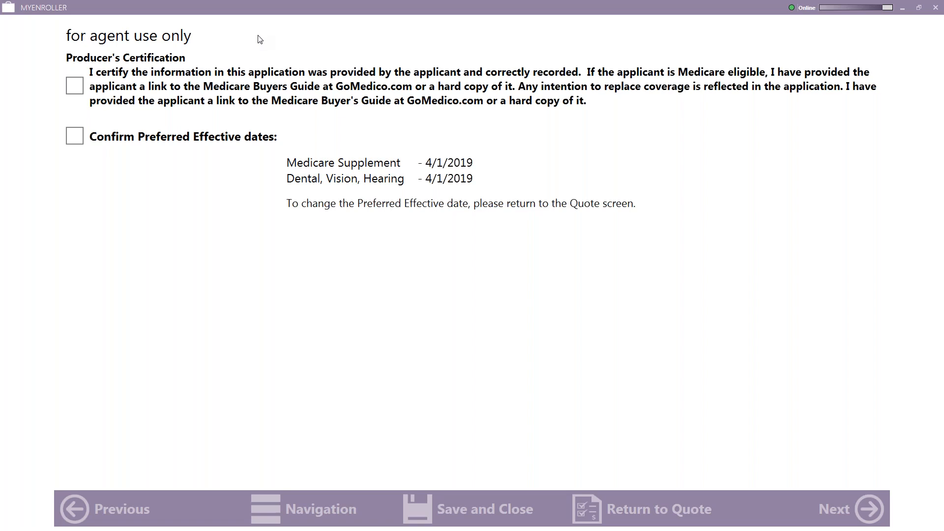
{"action": "left_click", "coordinate": [73, 86]}
{"action": "left_click", "coordinate": [75, 140]}
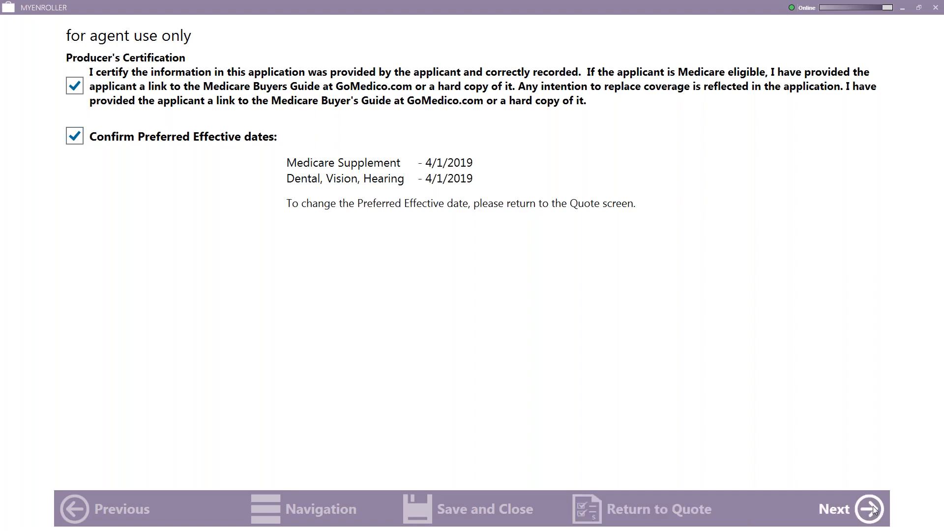
{"action": "left_click", "coordinate": [869, 509]}
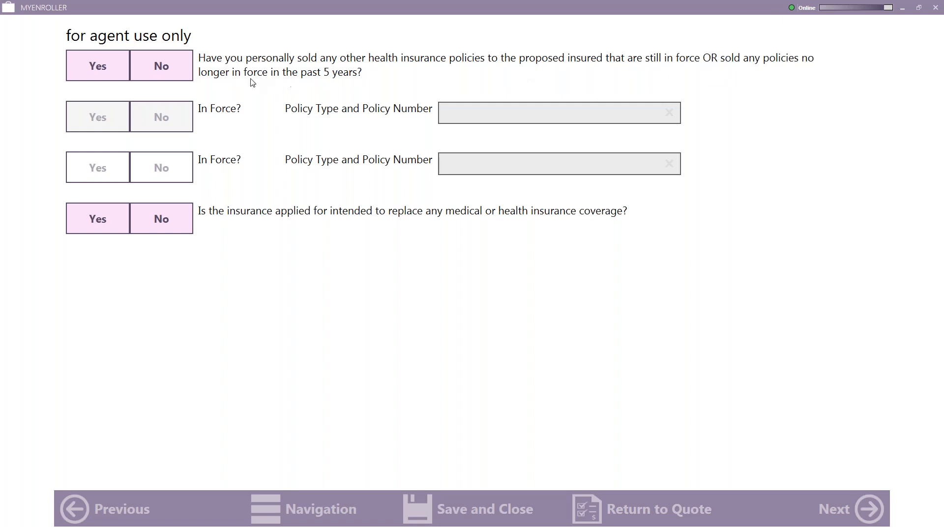
Step: Answer No to having sold the insured other health policies and No to replacing medical or health coverage, and continue
{"action": "left_click", "coordinate": [170, 65]}
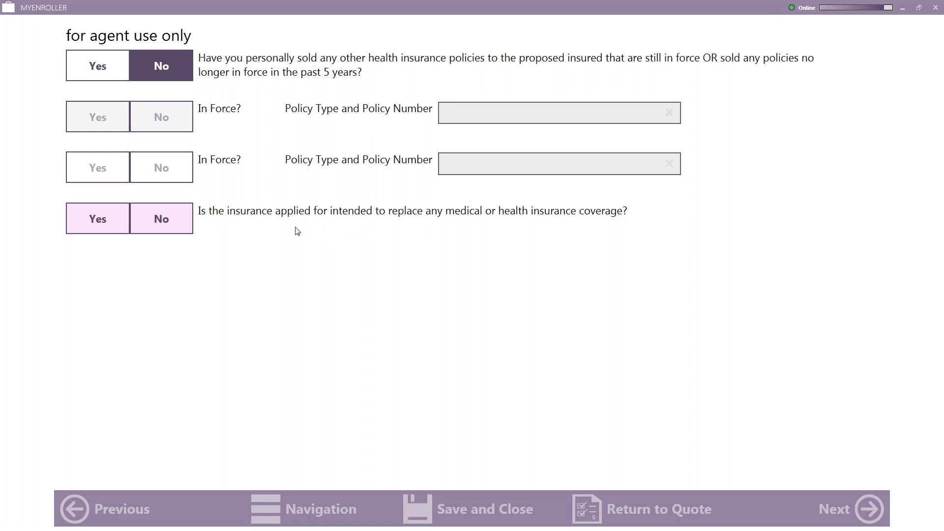
{"action": "left_click", "coordinate": [169, 220]}
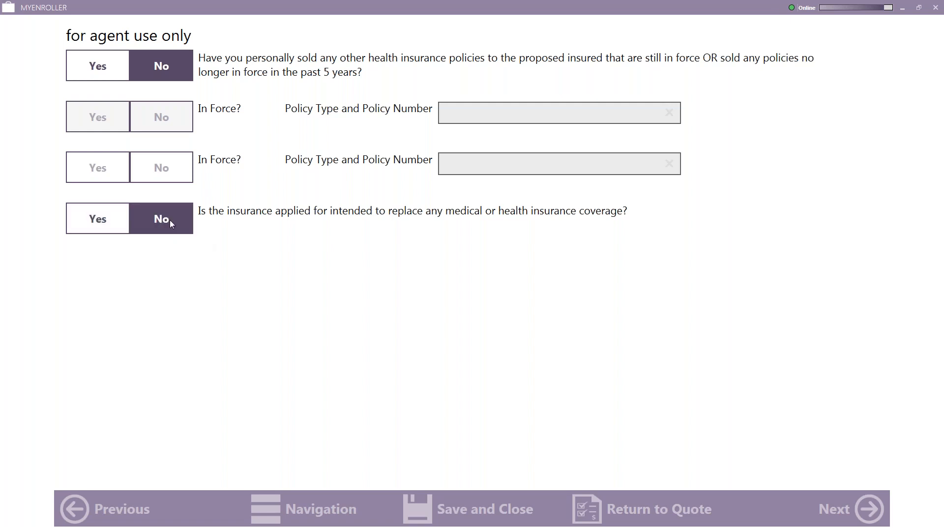
{"action": "left_click", "coordinate": [869, 511]}
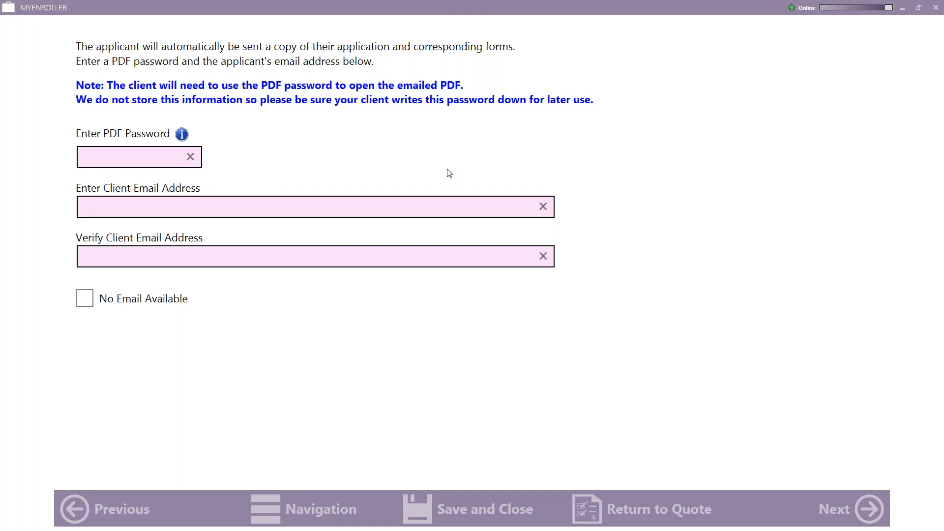
Step: Mark the applicant as having no email available, acknowledge the notice, and continue to the bank draft information
{"action": "left_click", "coordinate": [87, 302]}
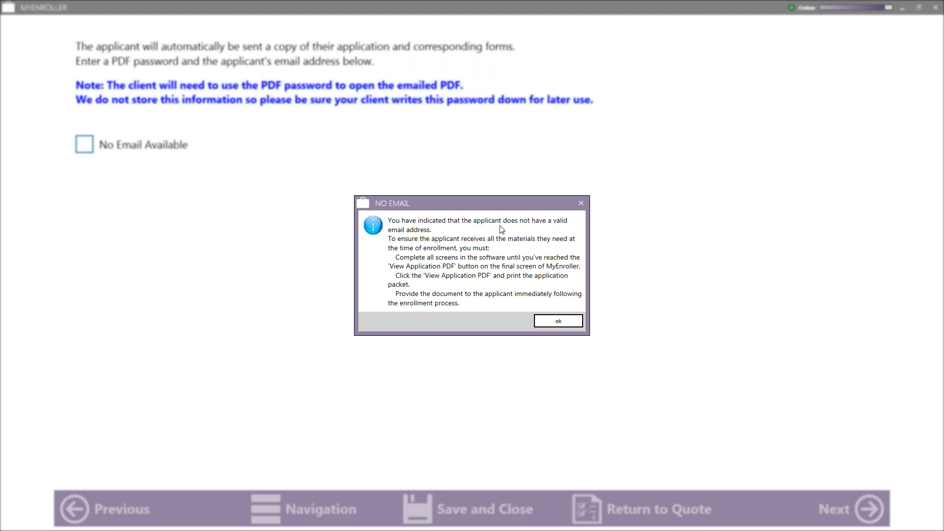
{"action": "left_click", "coordinate": [550, 322]}
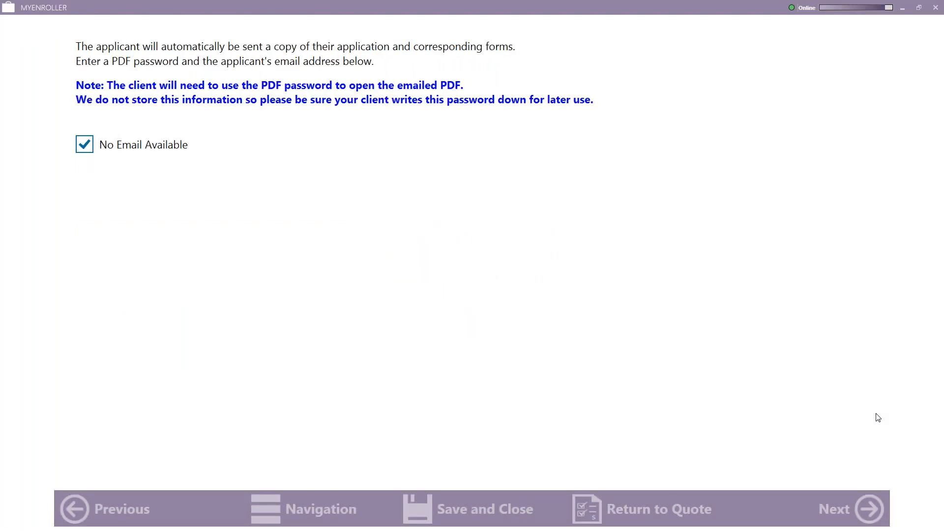
{"action": "left_click", "coordinate": [870, 510]}
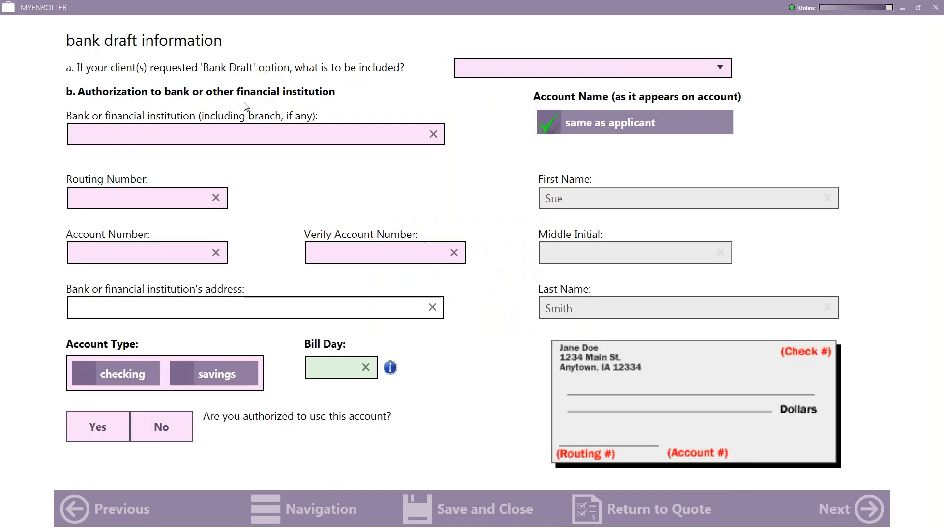
Step: Enter Abc Bank as the financial institution and fill in the routing number, account number and account number verification
{"action": "left_click", "coordinate": [255, 136]}
{"action": "type", "text": "abc bank"}
{"action": "key", "text": "Tab"}
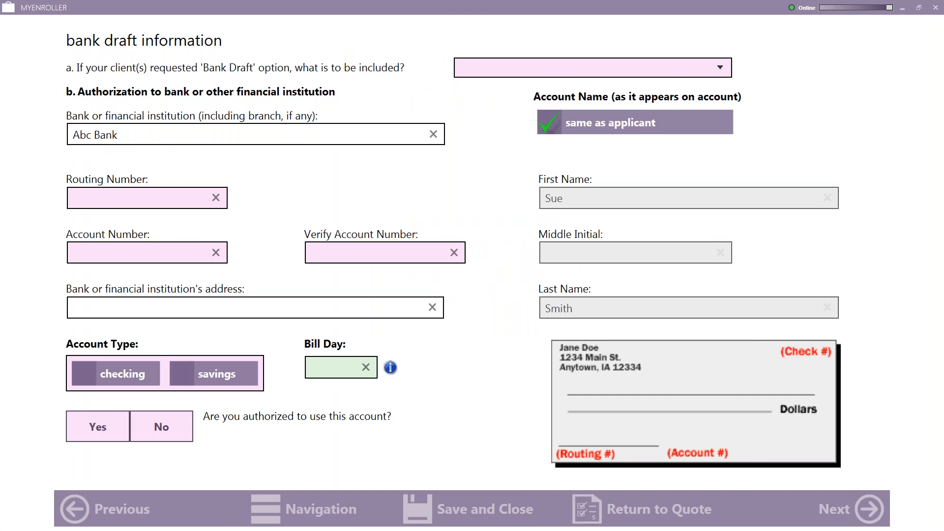
{"action": "left_click", "coordinate": [160, 200]}
{"action": "type", "text": "104000016"}
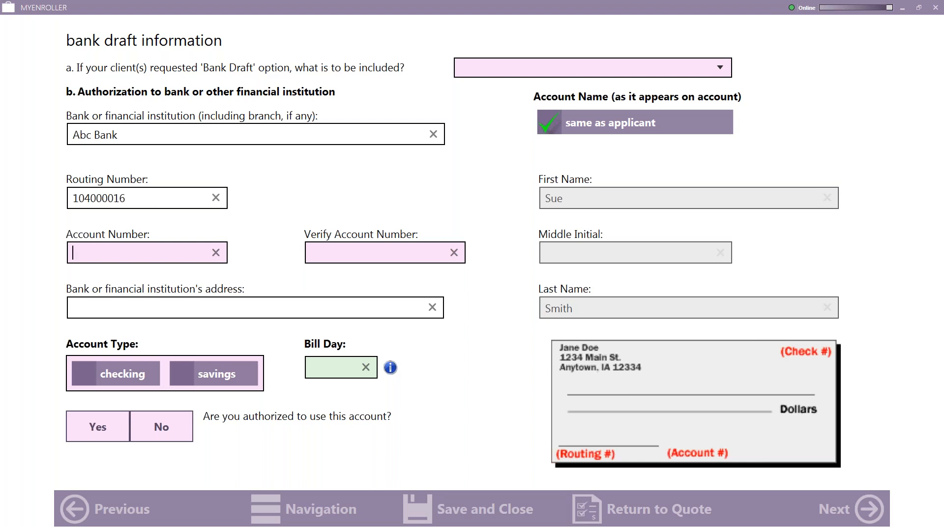
{"action": "type", "text": "12345"}
{"action": "key", "text": "Tab"}
{"action": "type", "text": "12345"}
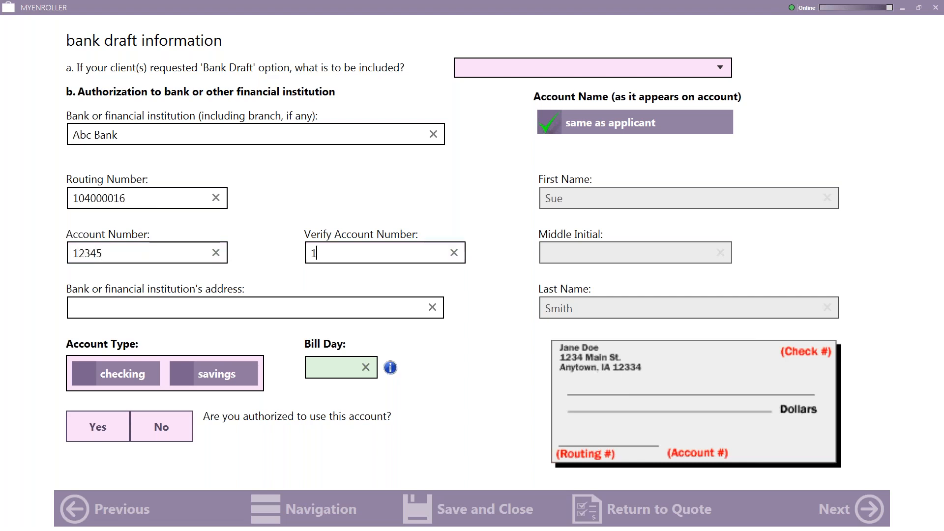
Step: Set the account type to checking, confirm authorization to use the account, and include Only the Coverage Applied for Today in the bank draft
{"action": "left_click", "coordinate": [90, 375]}
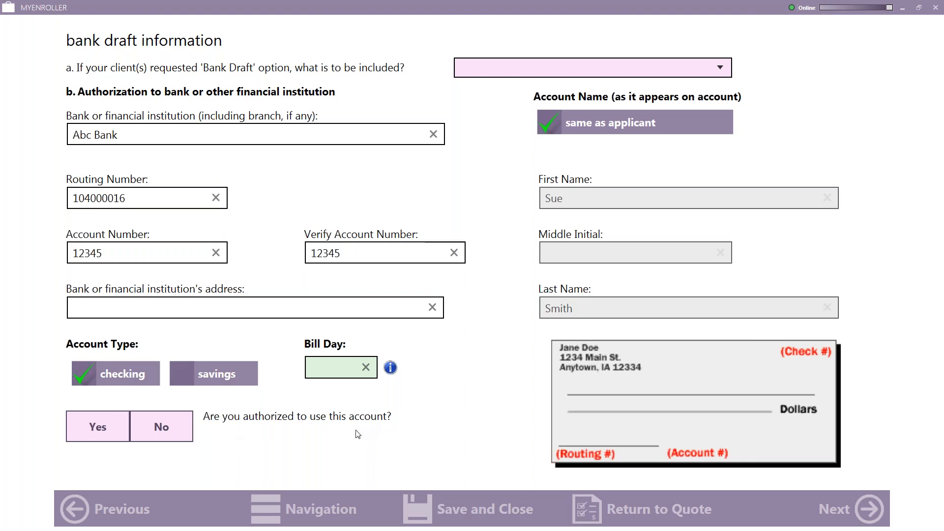
{"action": "left_click", "coordinate": [96, 430]}
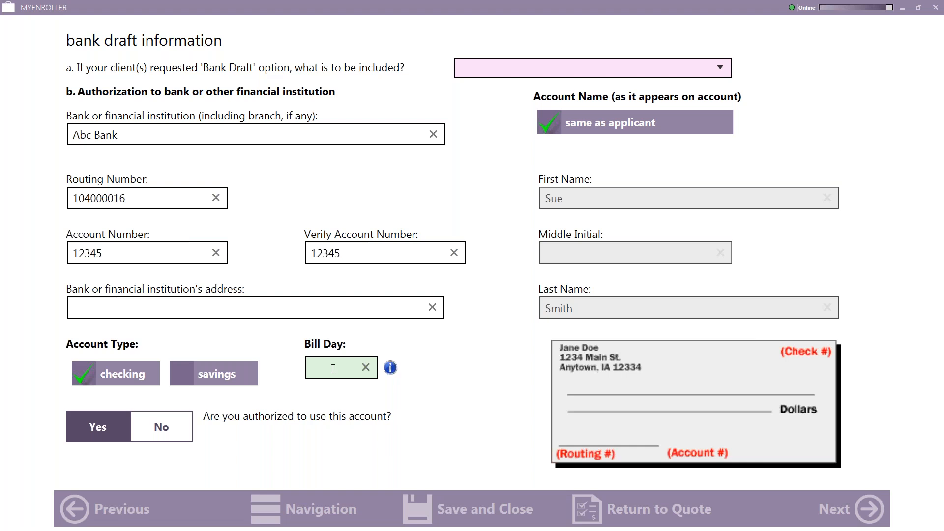
{"action": "left_click", "coordinate": [710, 72]}
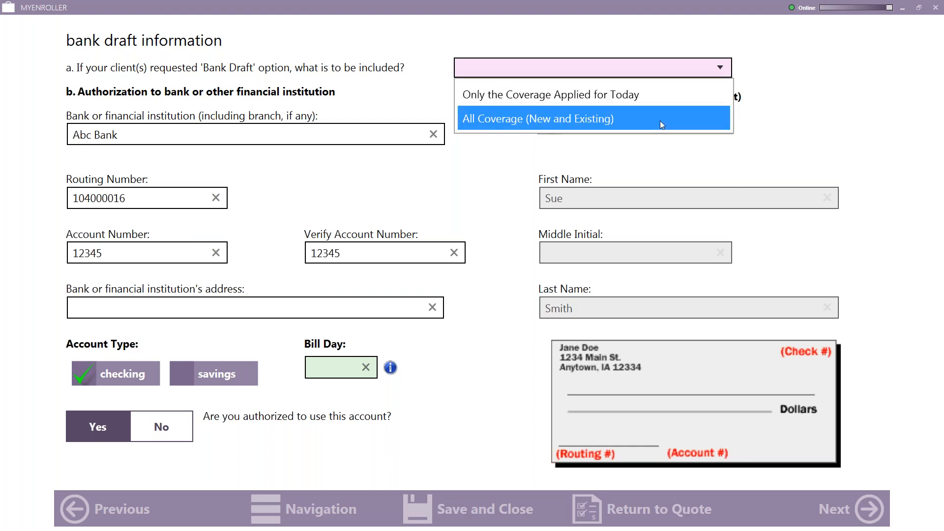
{"action": "left_click", "coordinate": [645, 95]}
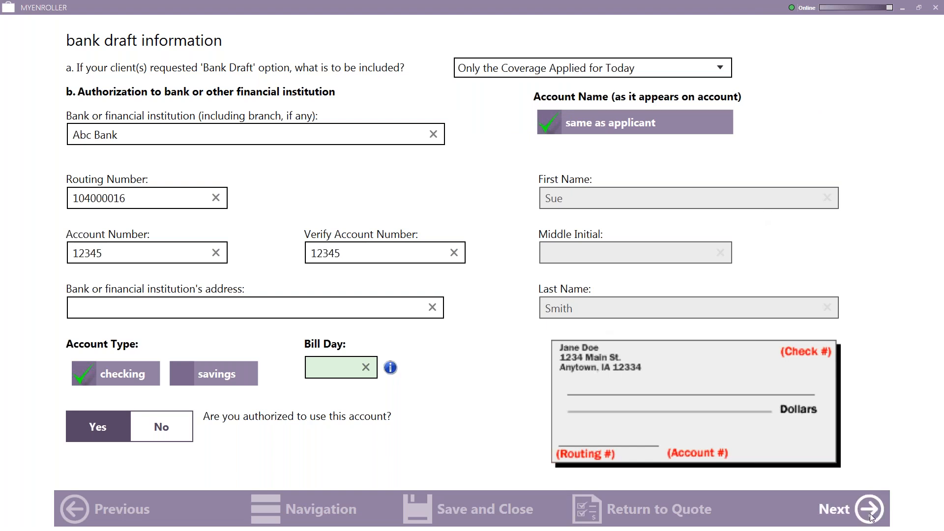
Step: Continue from the bank draft information through the forms review to the case completion page, and minimize the application window
{"action": "left_click", "coordinate": [871, 516]}
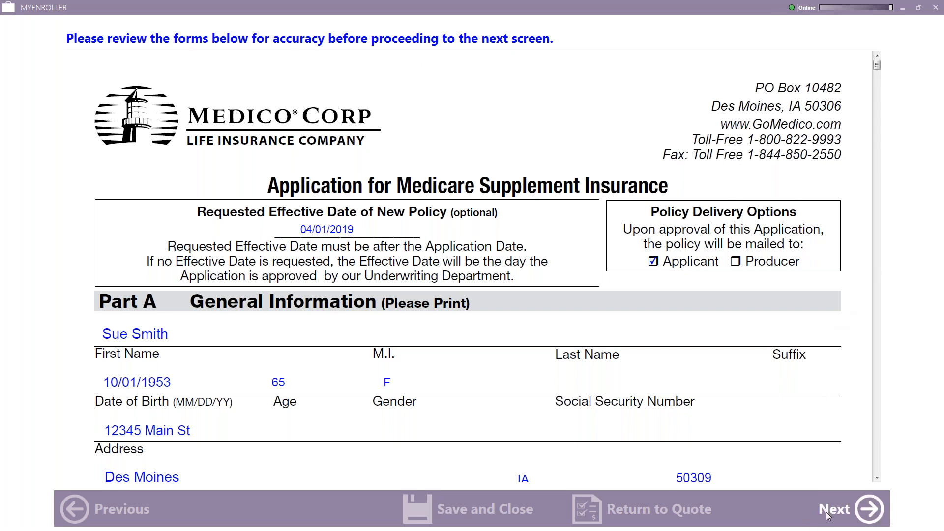
{"action": "left_click", "coordinate": [870, 512]}
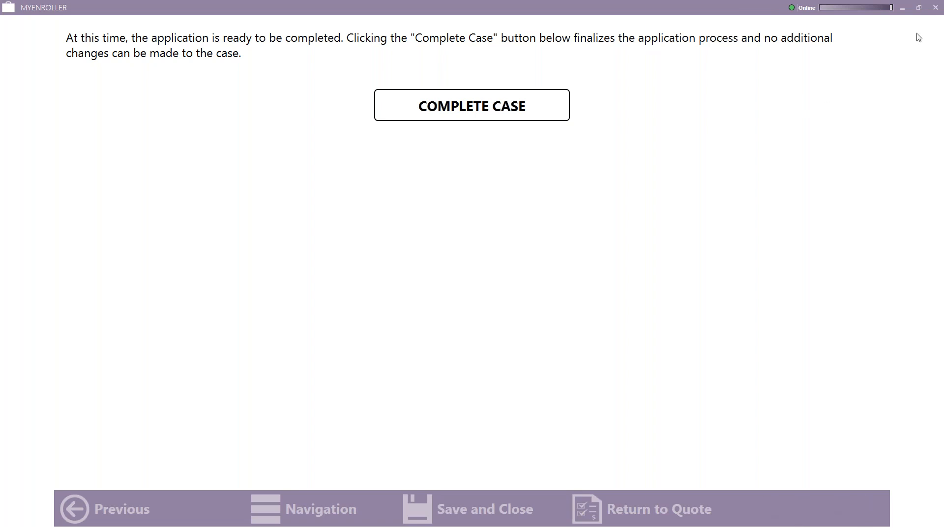
{"action": "left_click", "coordinate": [908, 6]}
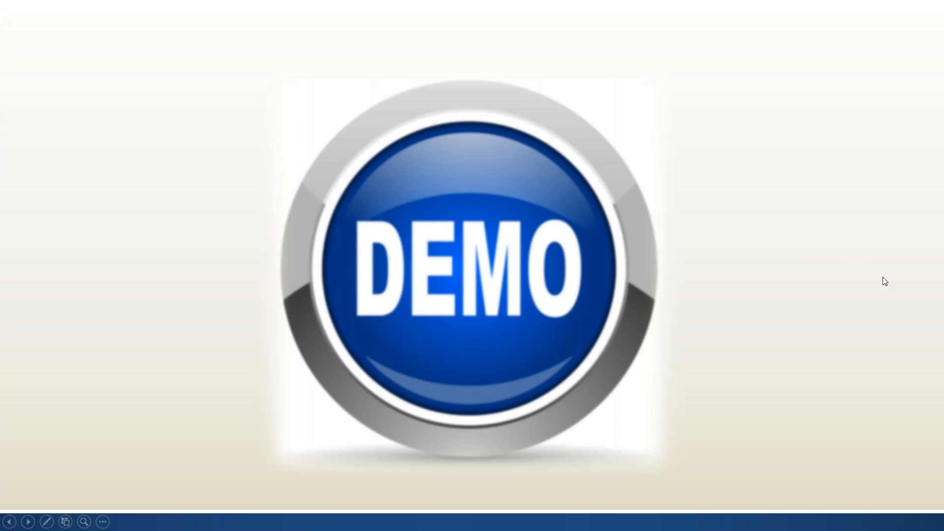